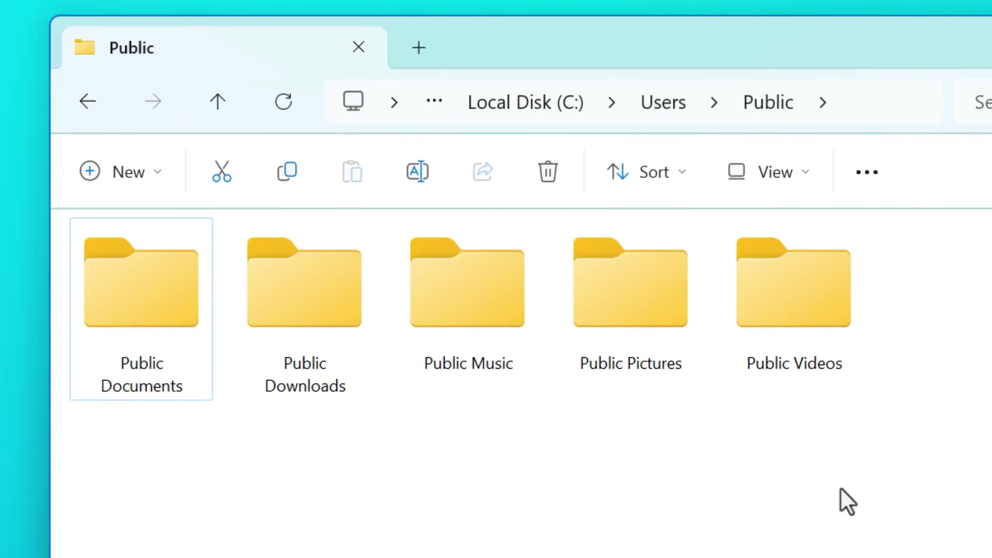
Select all five Public subfolders, then clear the selection.
drag(92, 482, 966, 279)
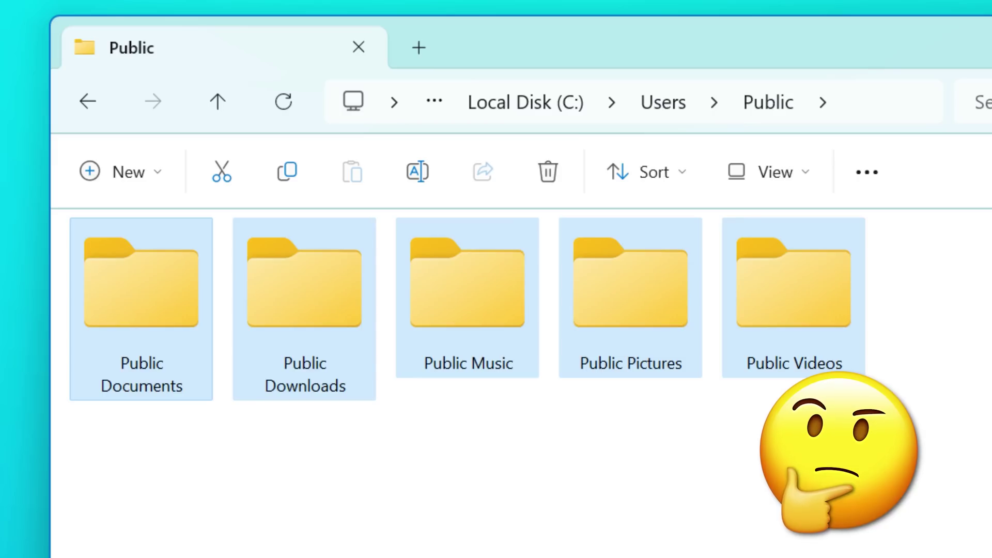
click(942, 381)
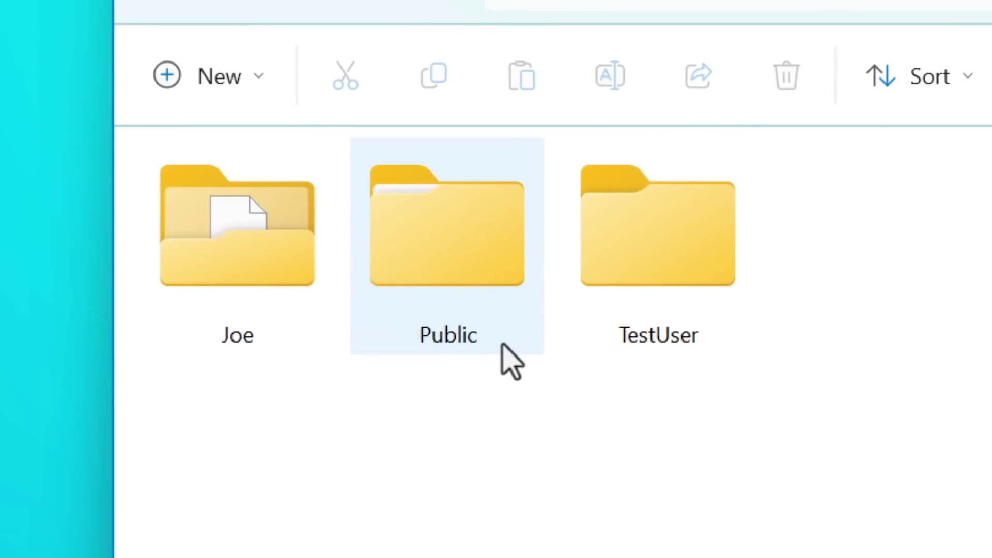
Open the Public folder from Users and select its subfolders, ending on Public Videos.
click(506, 356)
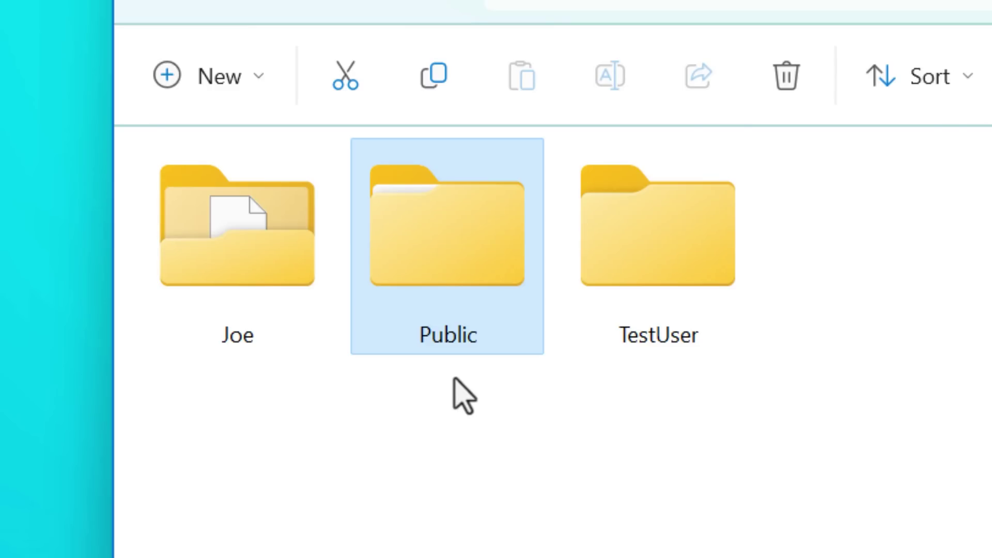
double_click(503, 281)
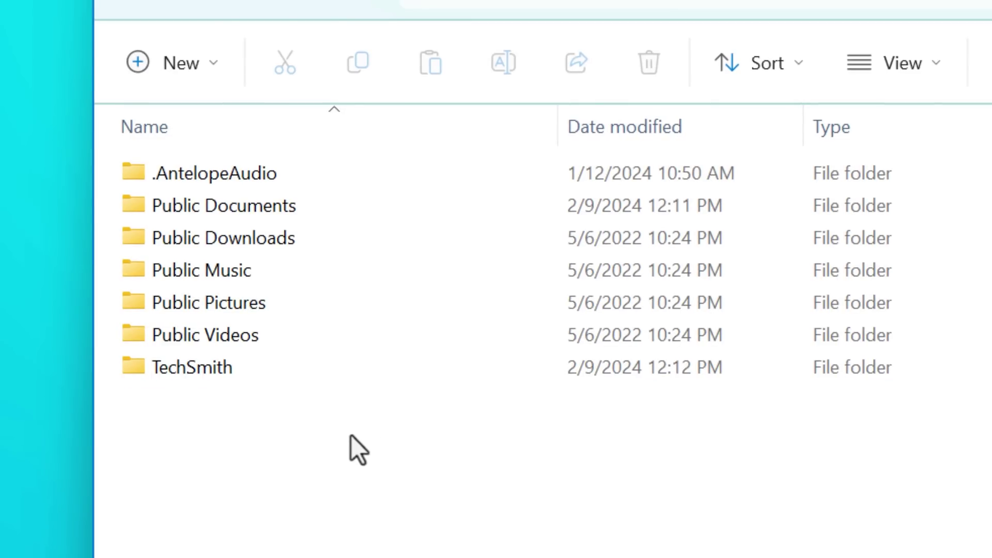
drag(990, 327, 887, 214)
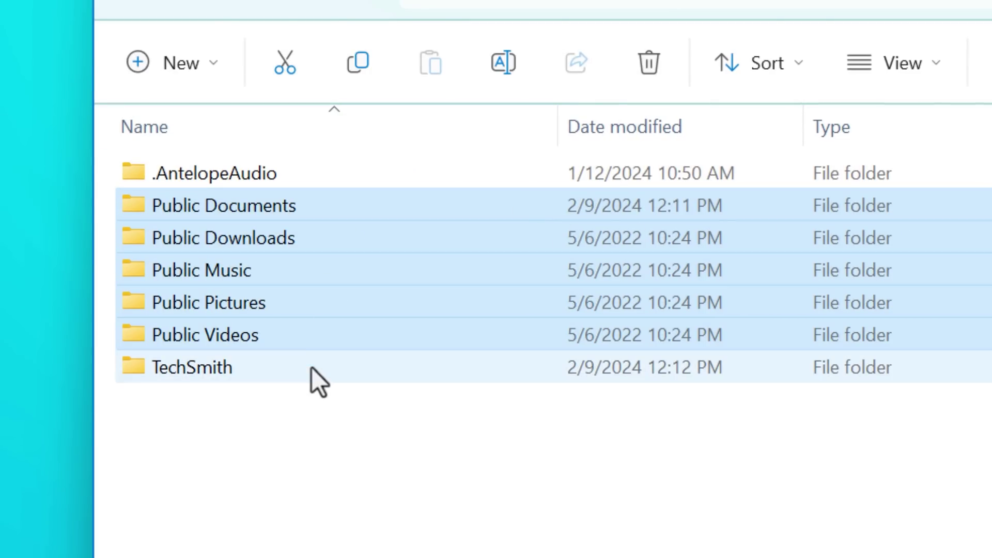
click(337, 339)
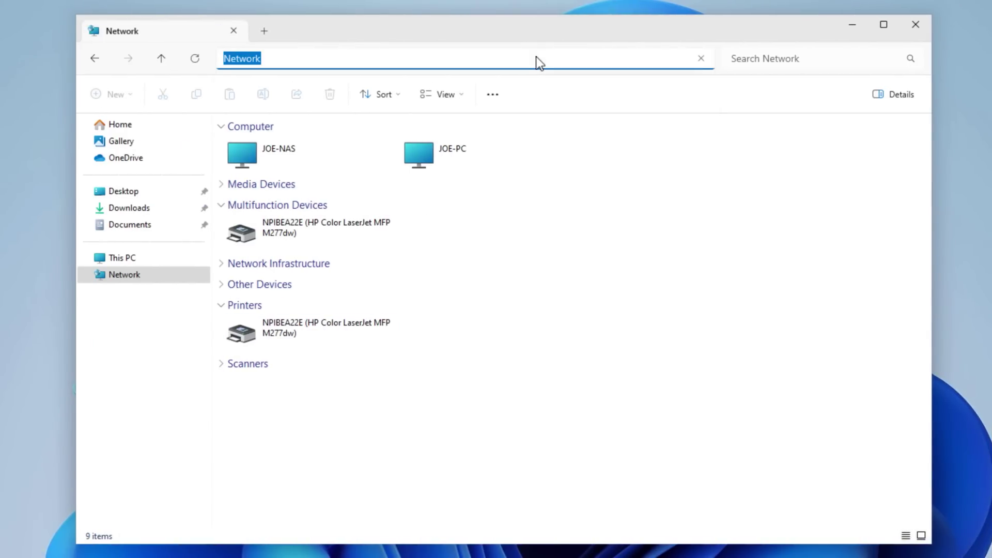
Browse to \\192.168.1.103 and open its shared Users\Public folder.
text(\192.168.)
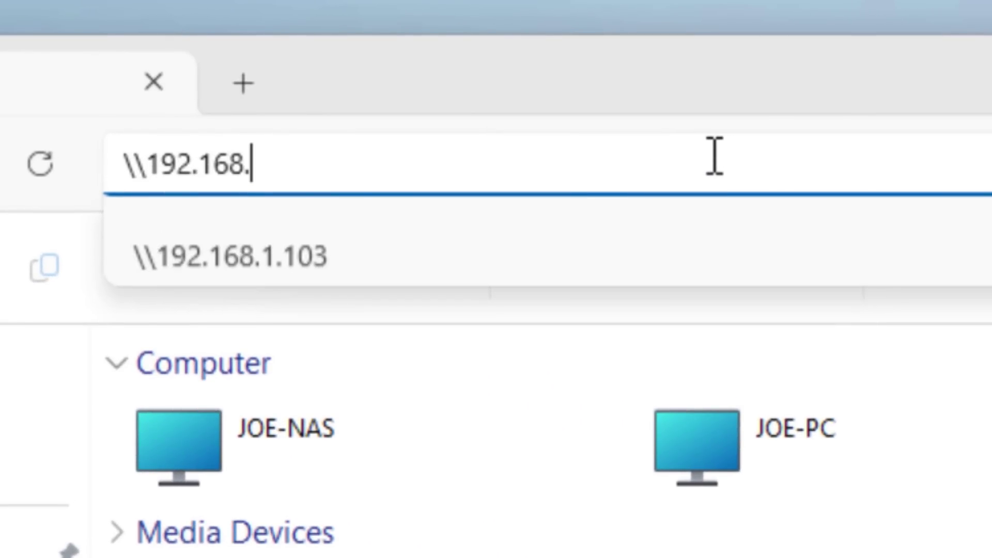
text(1.103)
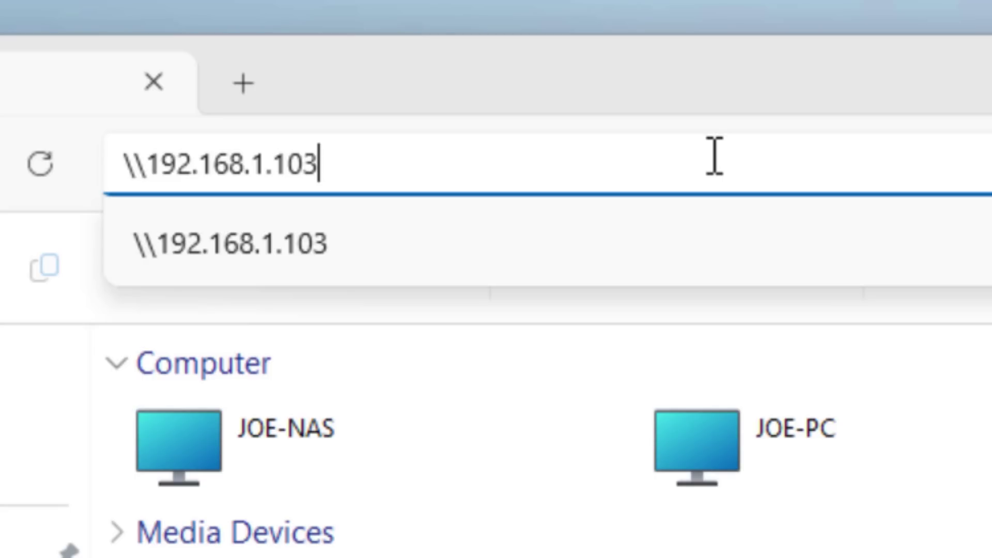
key(Return)
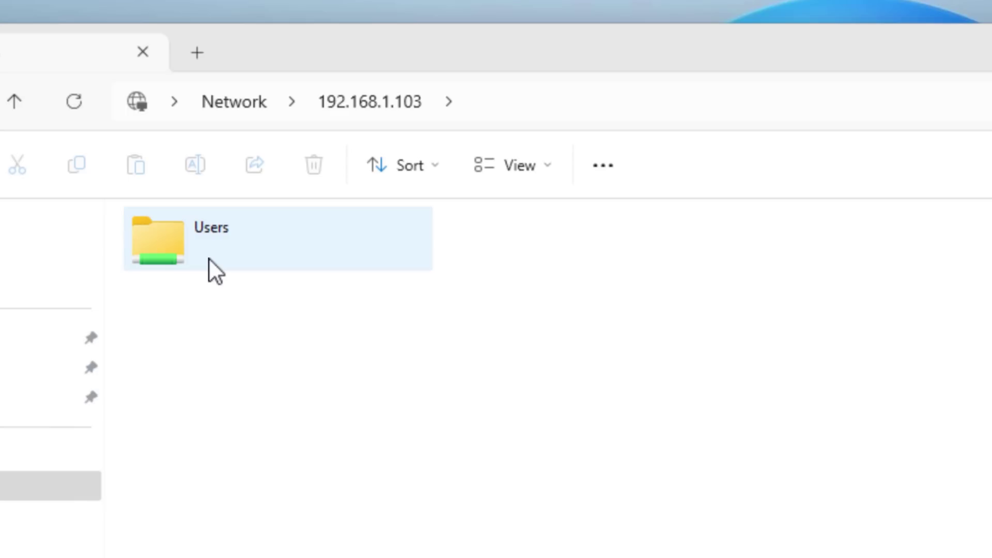
double_click(210, 259)
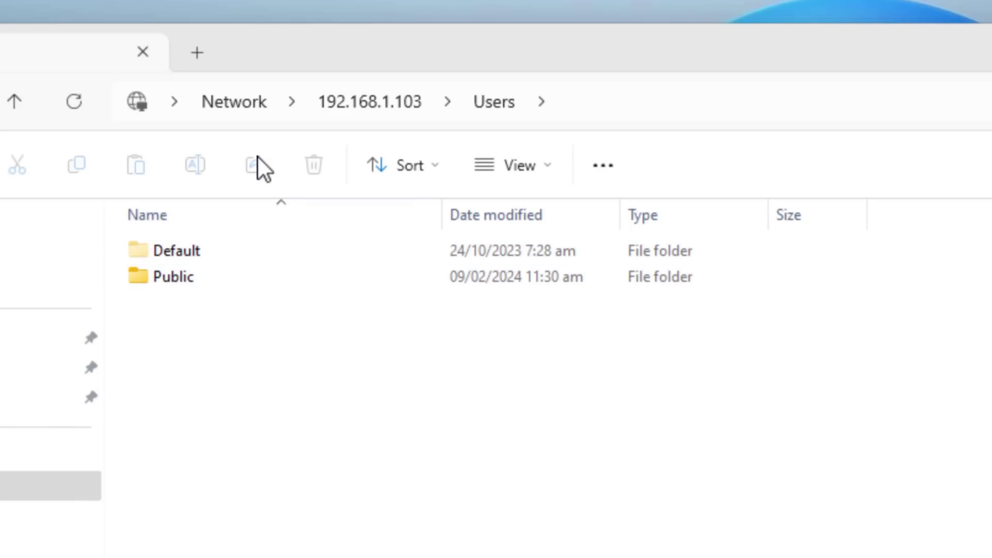
double_click(219, 277)
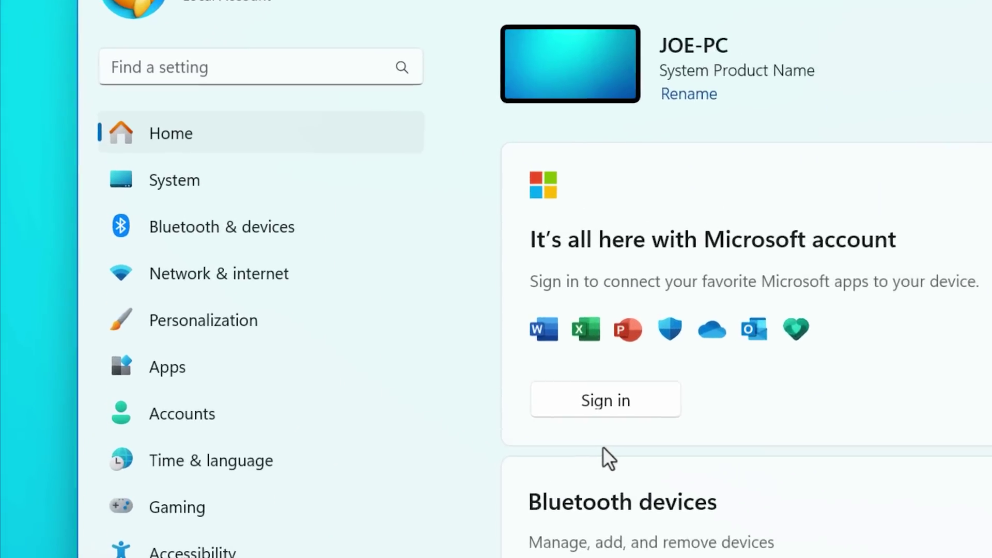
Open Advanced sharing settings and expand the All networks and Public networks sections.
click(355, 293)
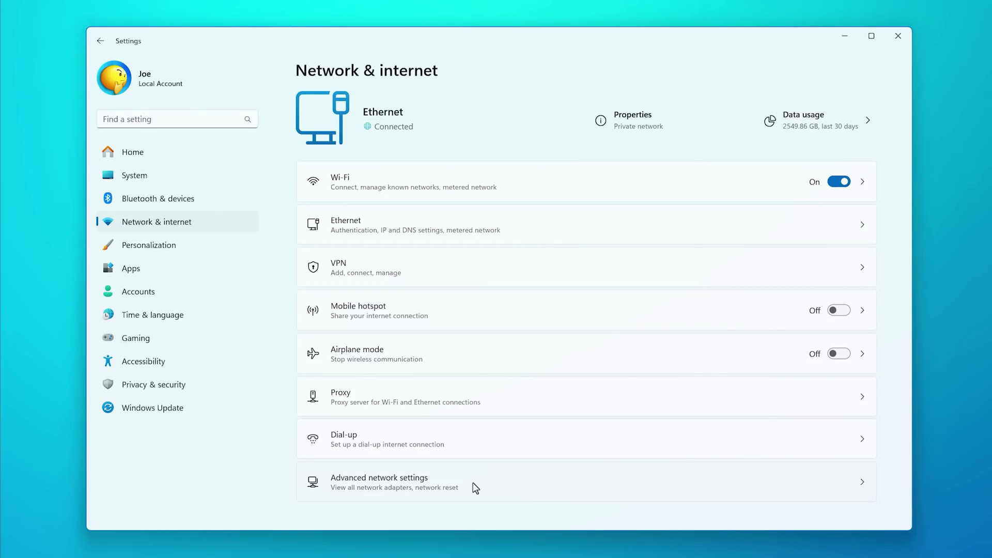
click(476, 488)
click(454, 415)
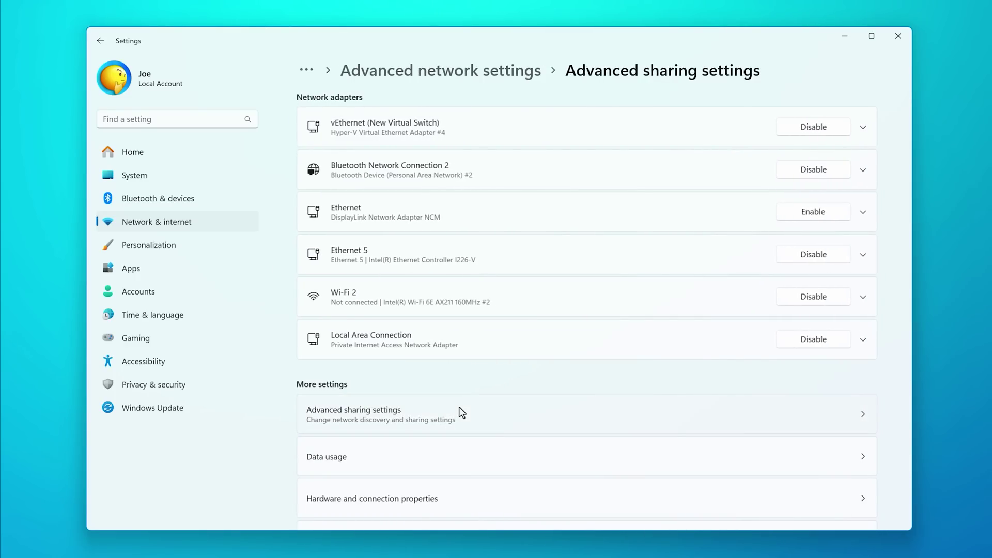
click(631, 296)
click(644, 254)
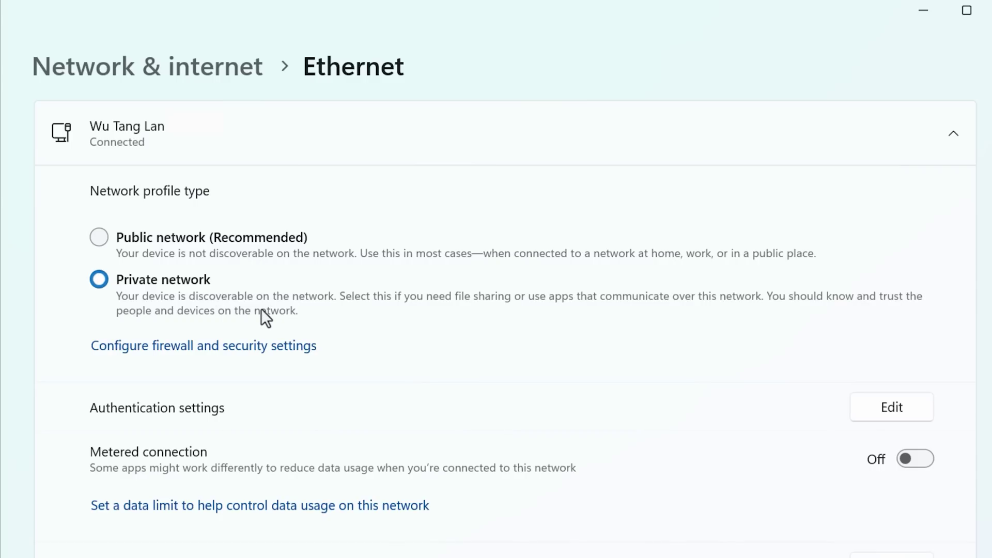
Switch the Ethernet network profile type to Public network.
click(237, 242)
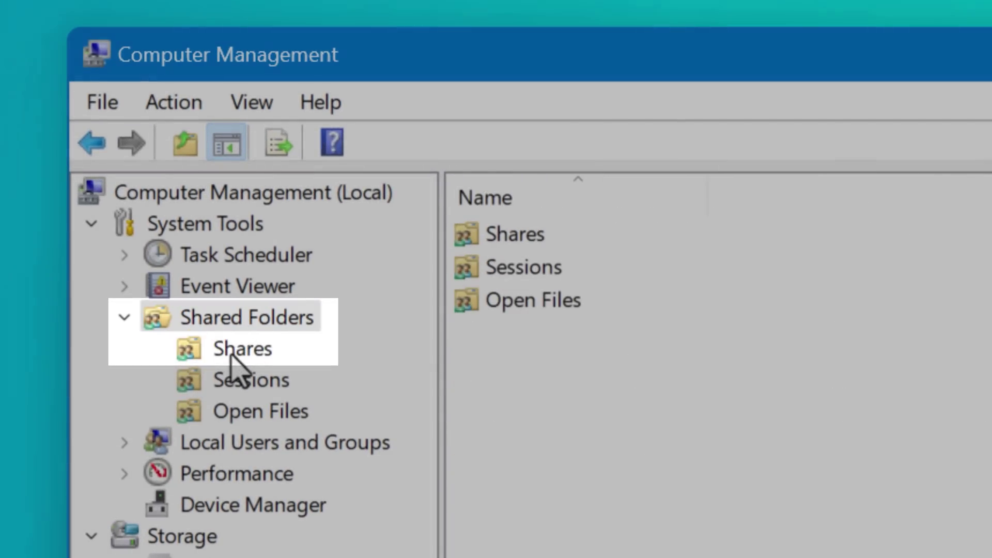
List the shares and inspect drive shares B$–G$, ADMIN$, IPC$ and the Users share.
click(228, 349)
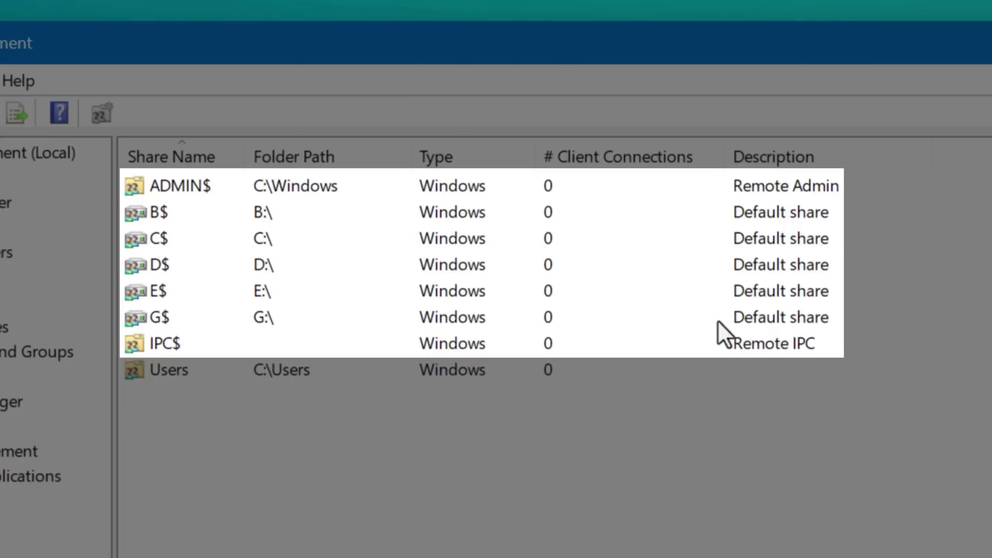
click(718, 318)
shift+click(688, 213)
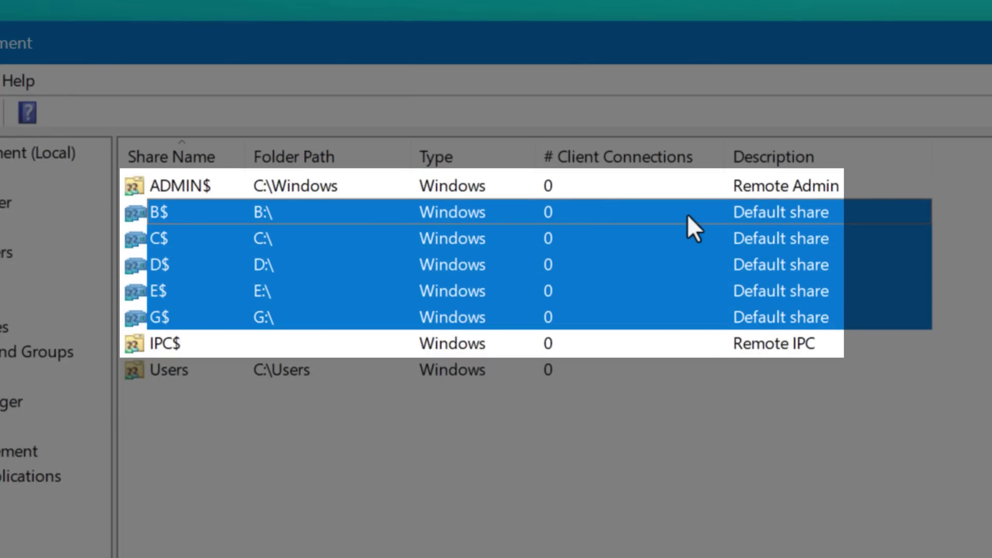
click(634, 187)
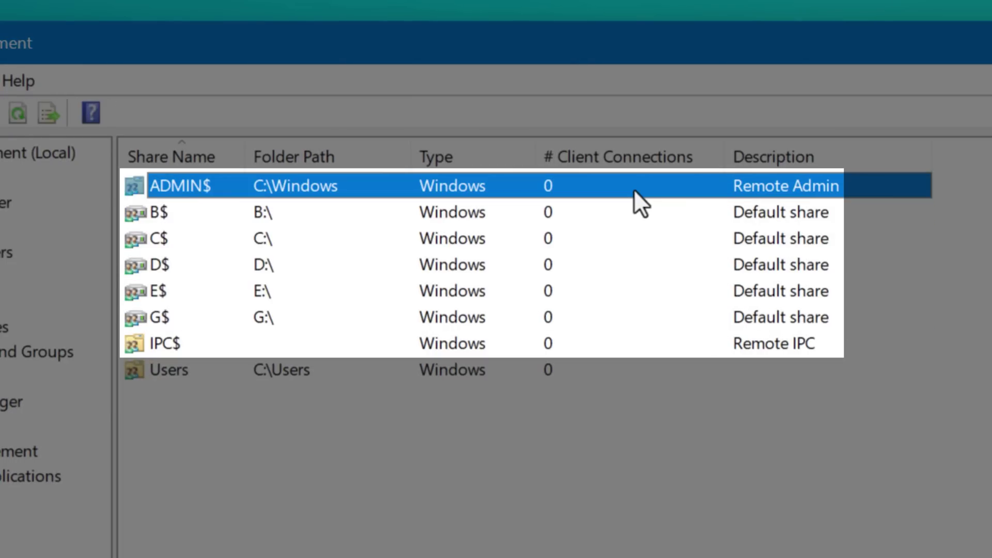
click(621, 347)
click(786, 476)
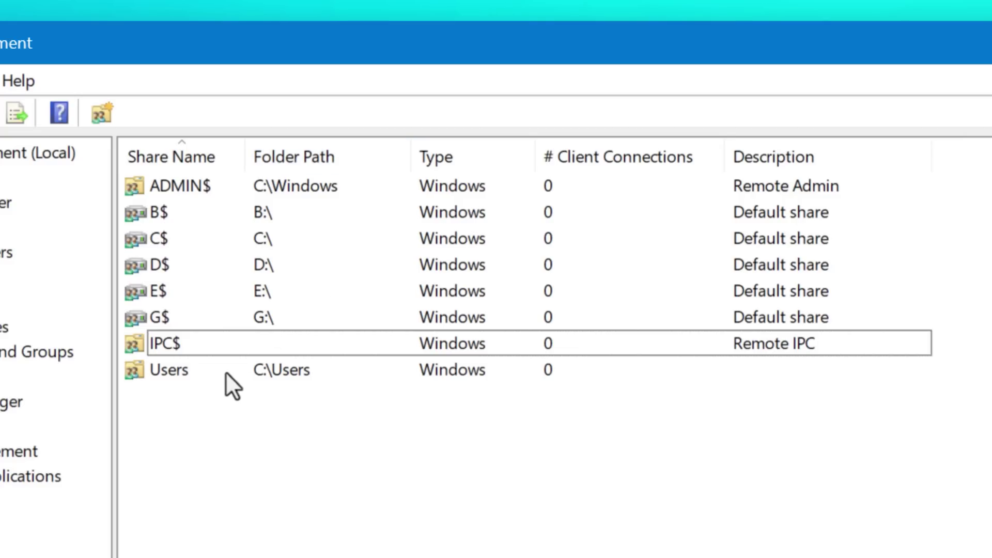
click(259, 372)
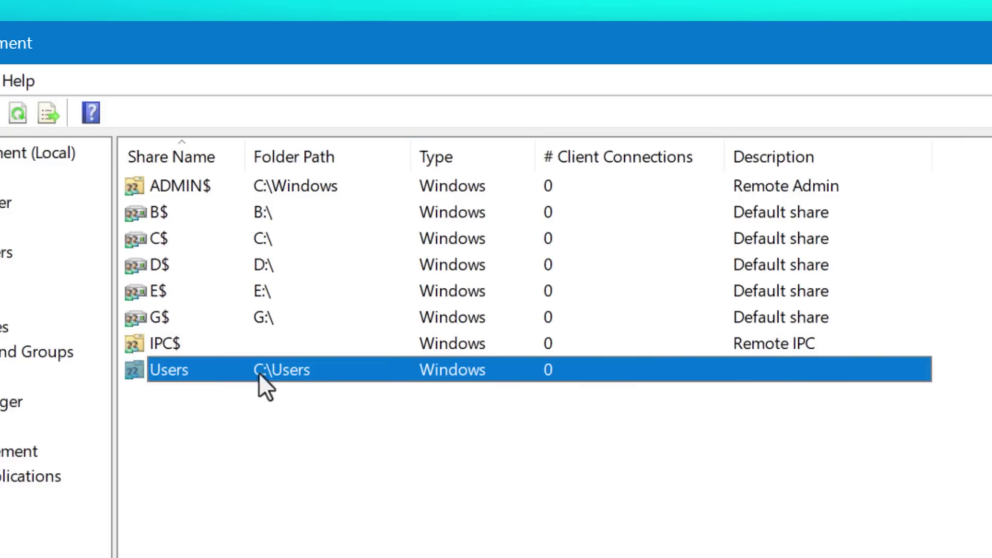
click(354, 436)
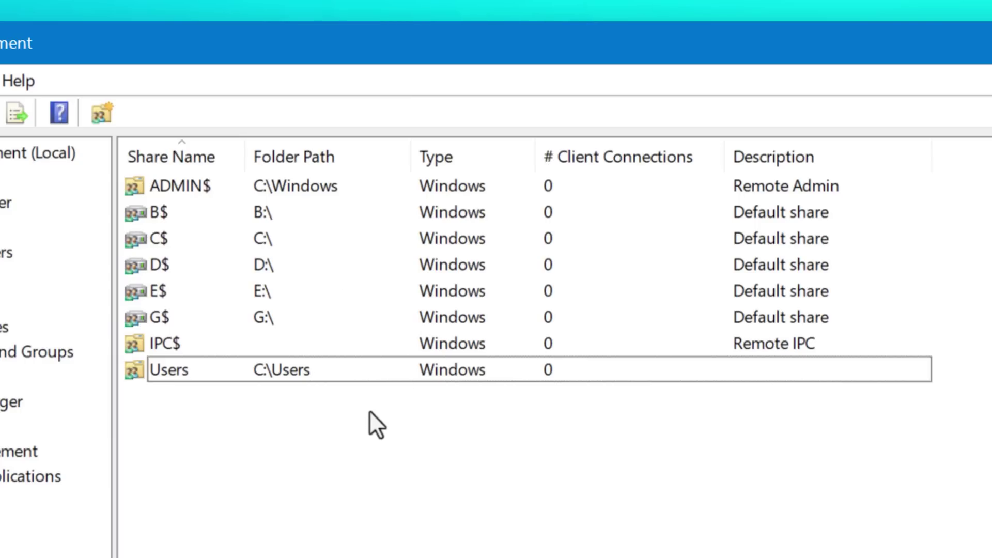
click(364, 374)
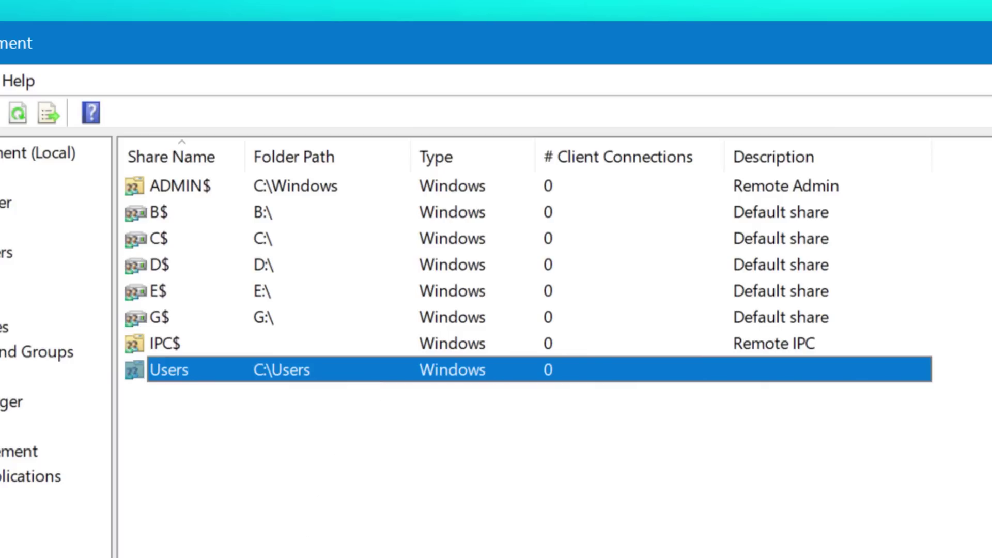
Run net share in the Command Prompt to list the computer's shares.
text(ne)
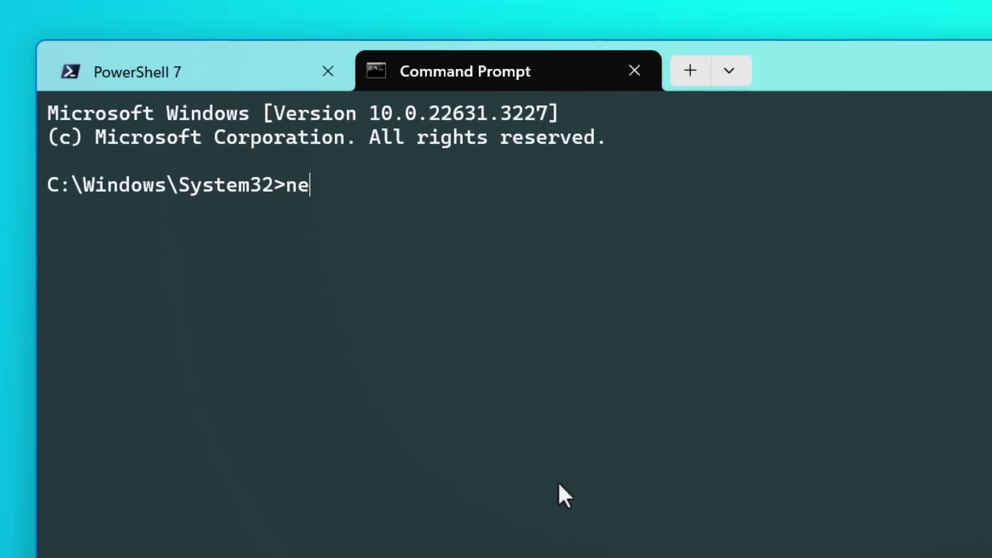
text(t share)
key(Return)
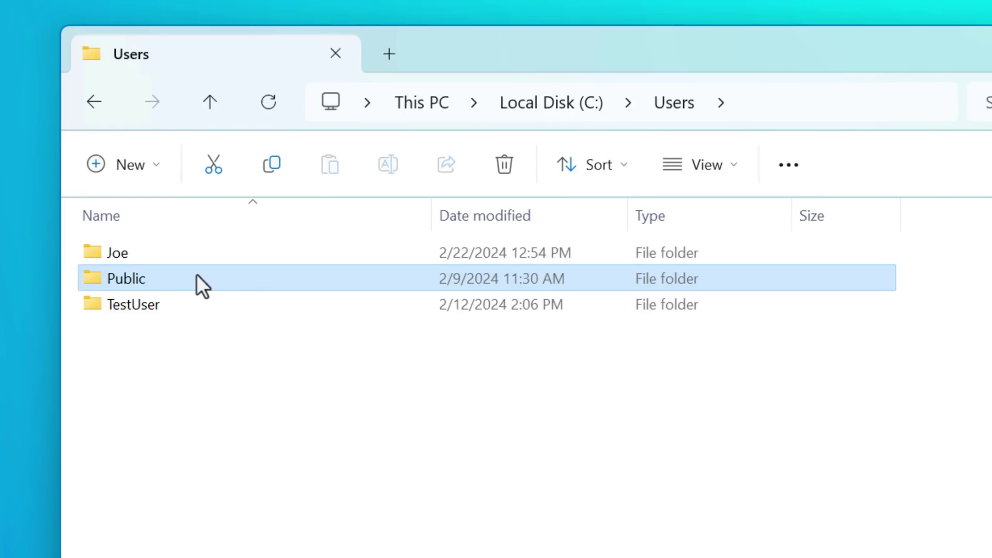
Open the Public folder's Properties and highlight its network path on the Sharing tab.
right_click(196, 274)
key(r)
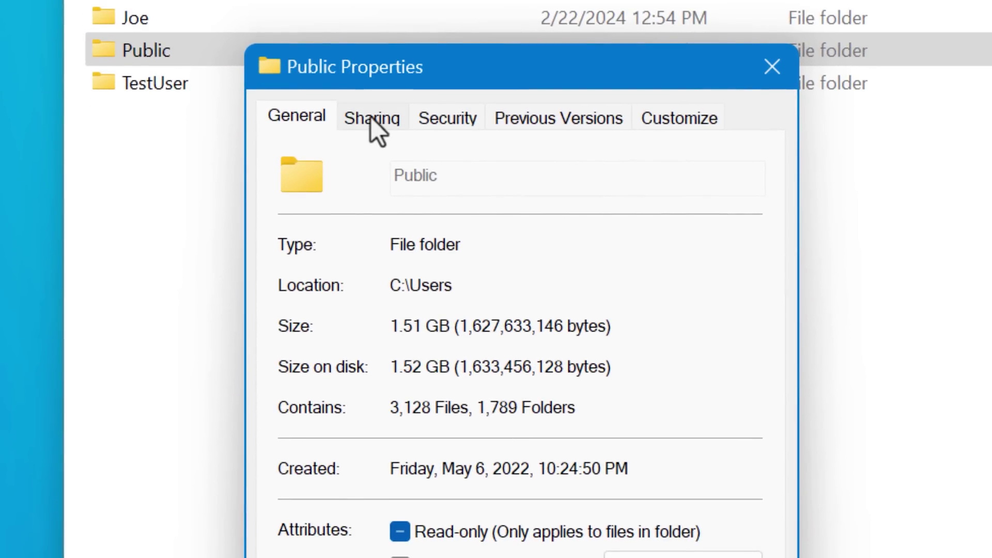
click(371, 117)
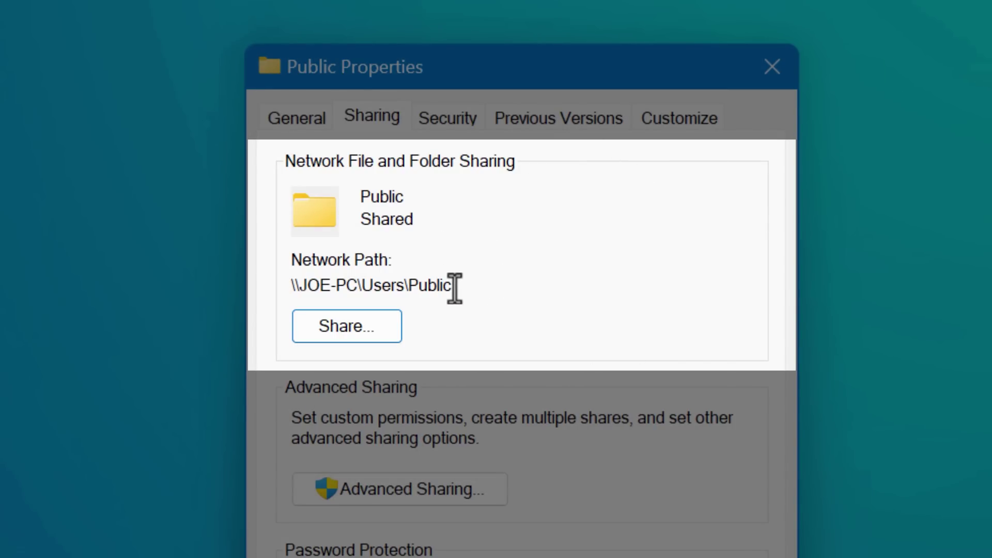
drag(454, 286, 274, 284)
click(477, 283)
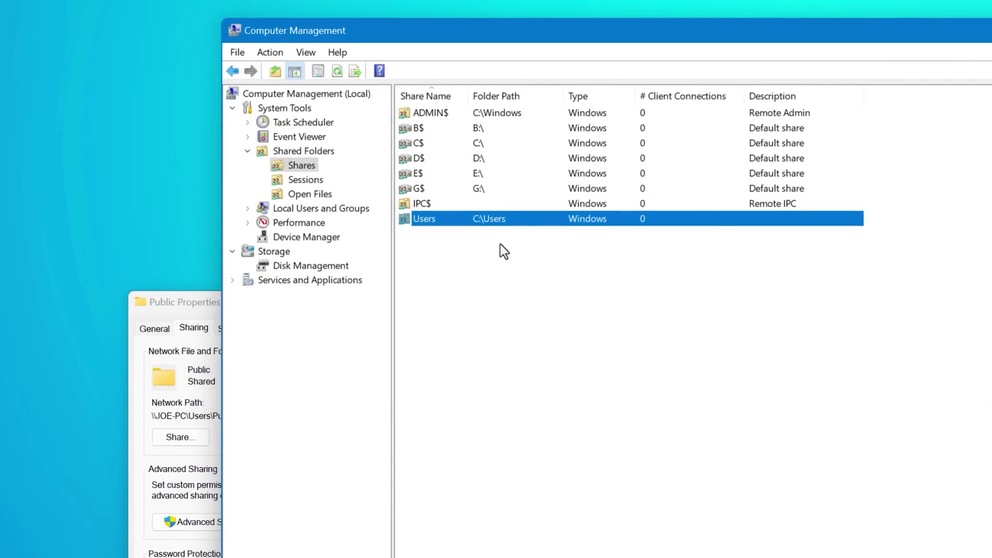
Select the Users share, then compare the Public folder's General location with its Sharing details.
click(501, 245)
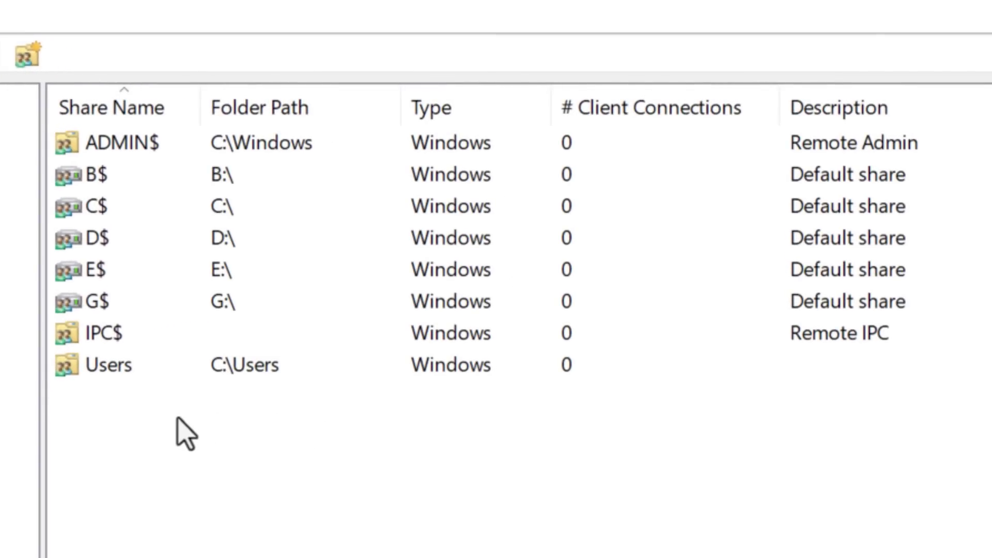
click(116, 377)
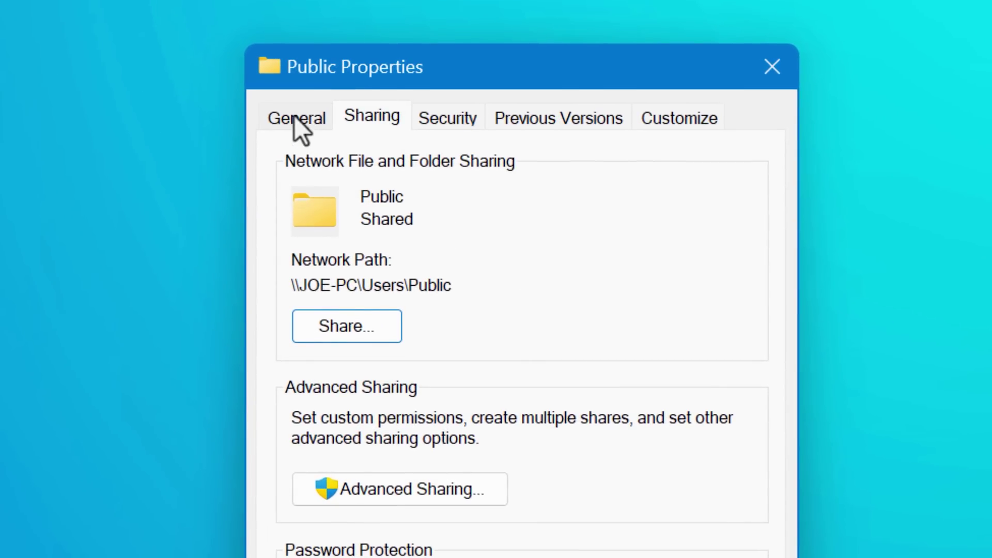
click(295, 118)
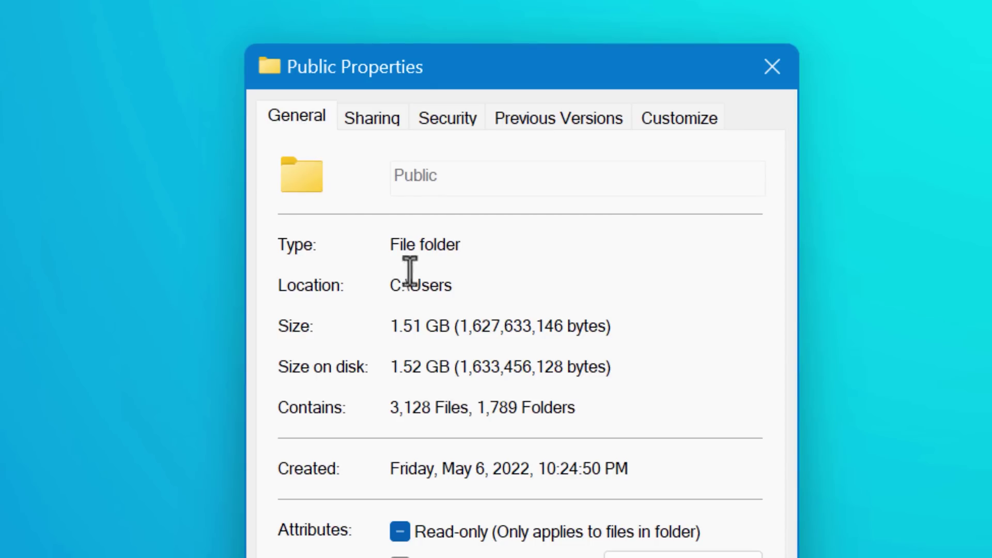
drag(454, 286, 383, 283)
click(455, 285)
click(362, 120)
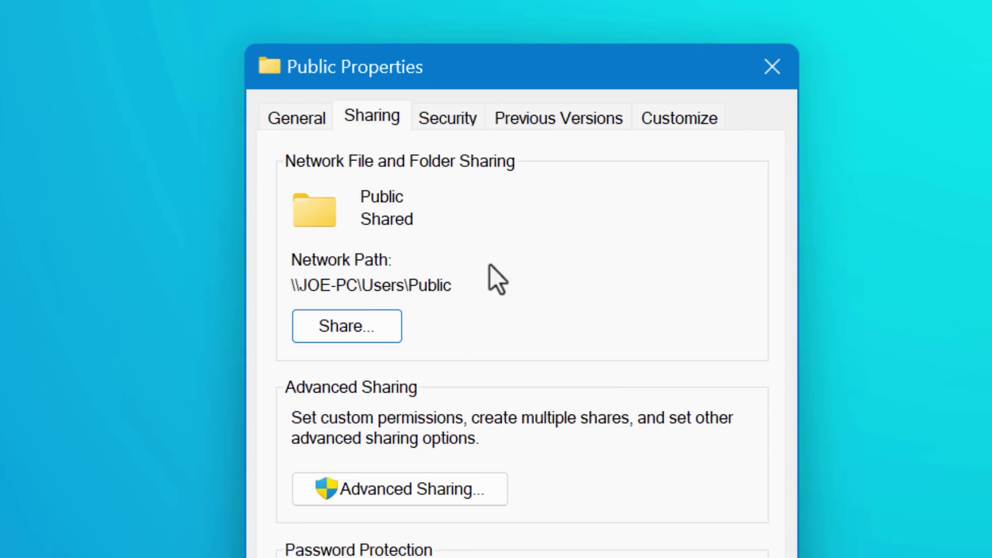
Add TestUser to the Public folder's share list and review its permission level options.
click(386, 328)
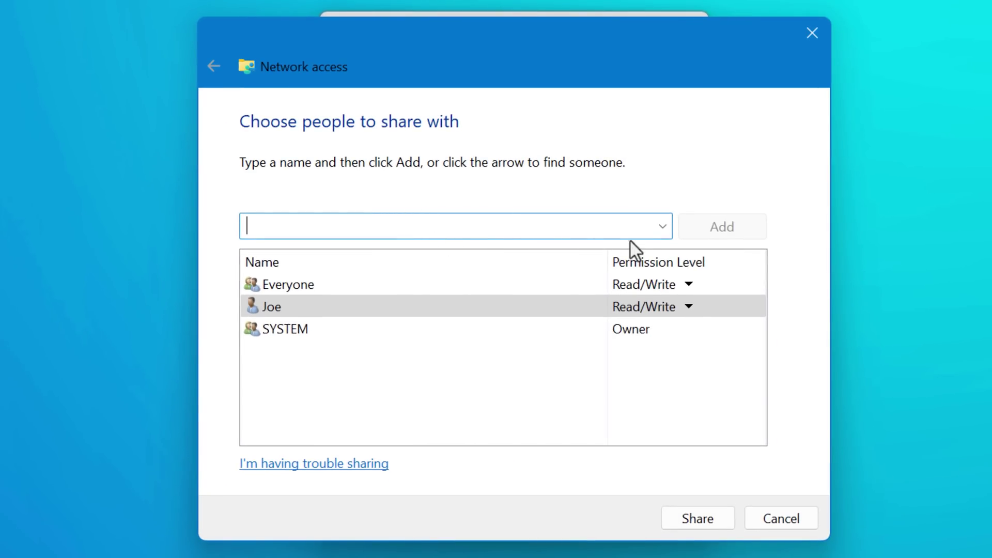
click(662, 227)
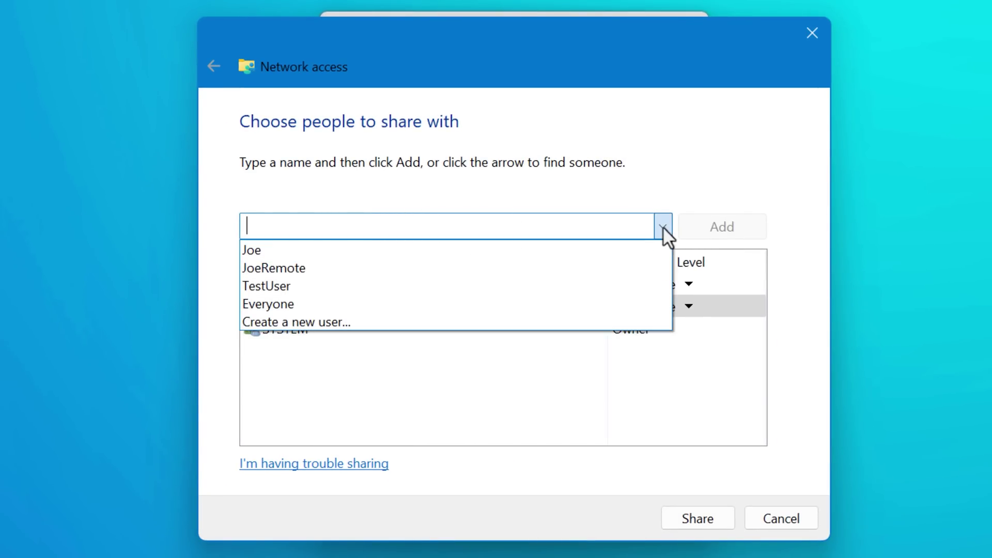
click(484, 286)
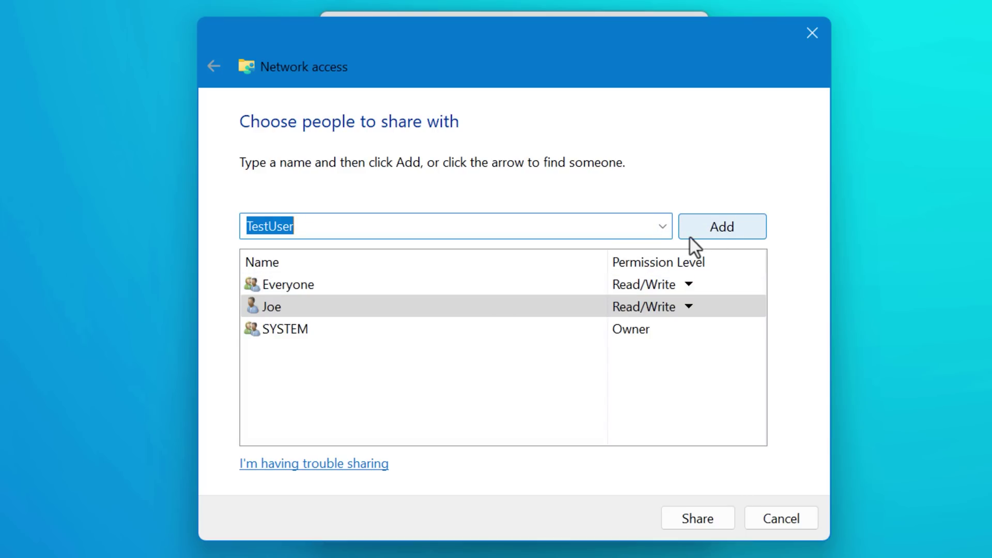
click(690, 237)
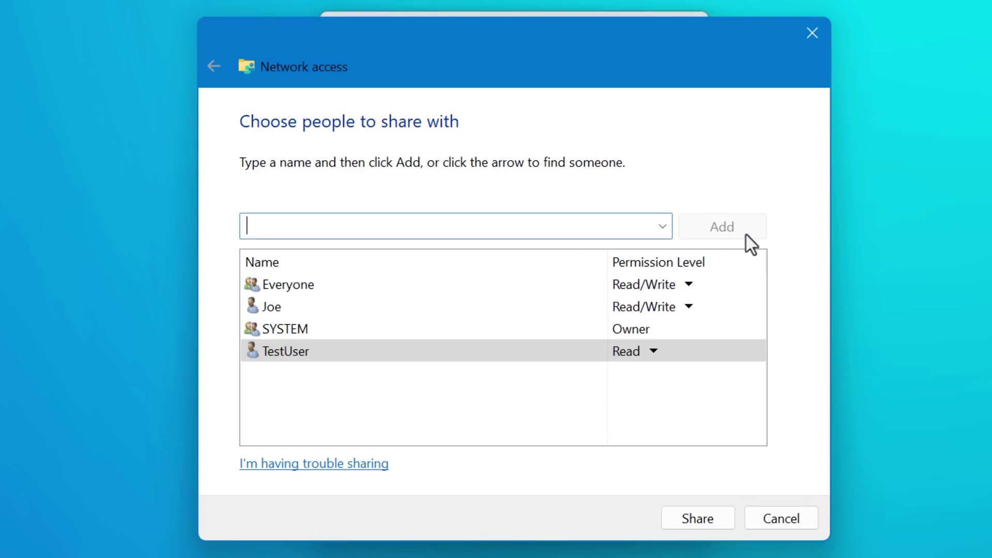
click(654, 352)
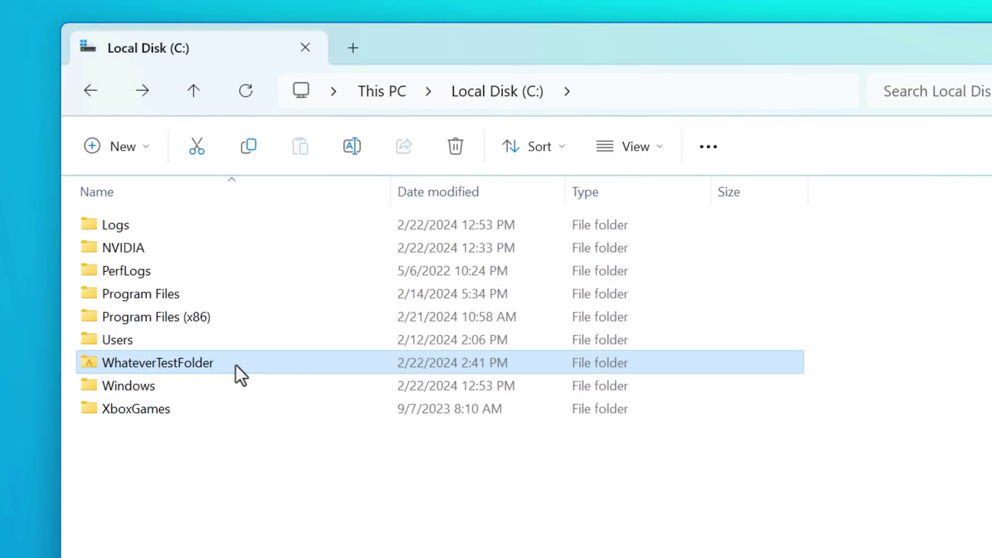
Choose Give access to > Specific people for WhateverTestFolder.
right_click(236, 365)
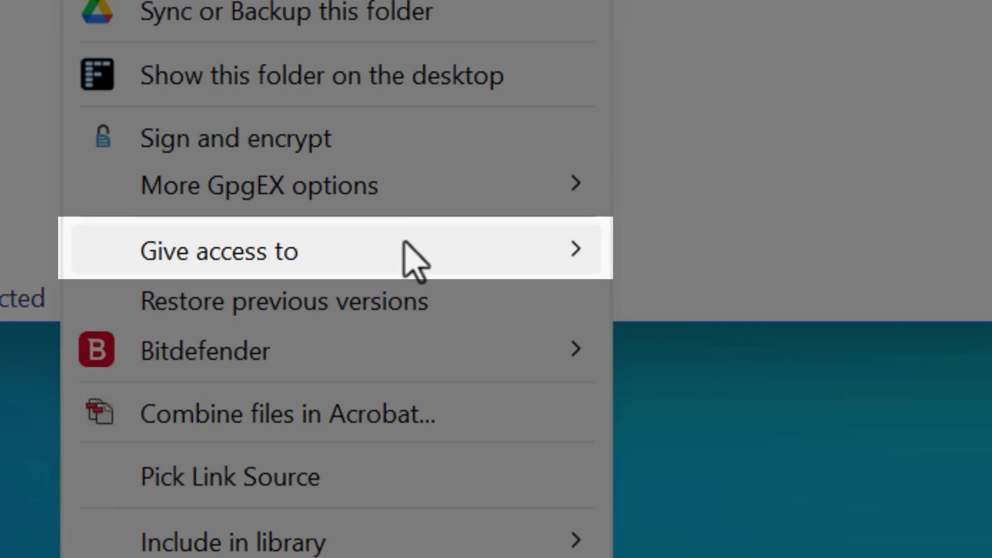
mouse_move(377, 251)
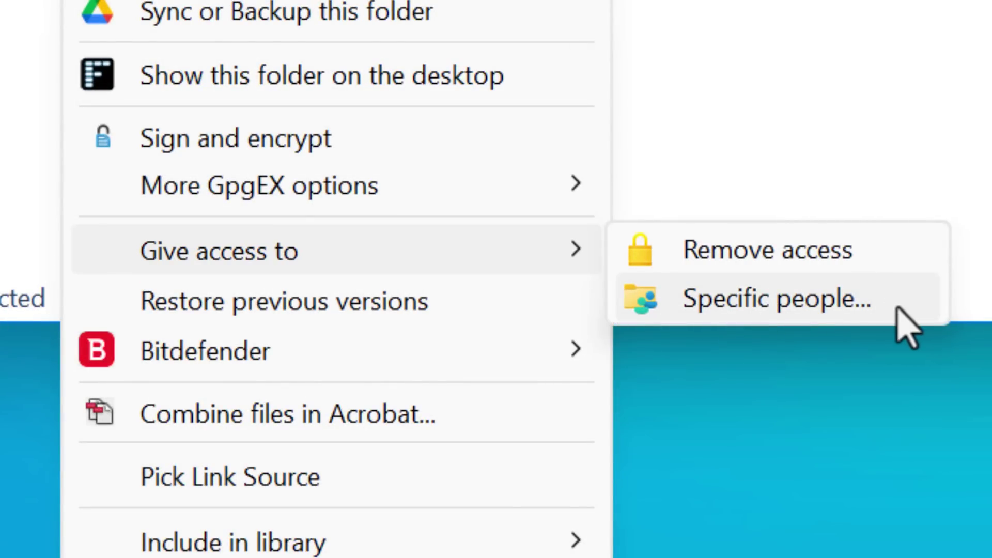
click(898, 309)
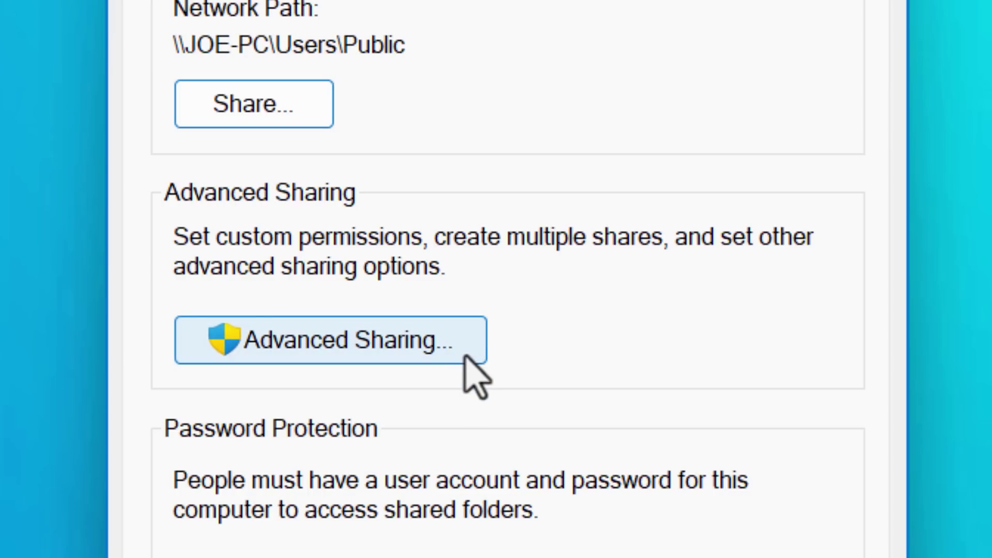
In Advanced Sharing, toggle Share this folder, review Everyone's permissions, and leave sharing off.
click(452, 362)
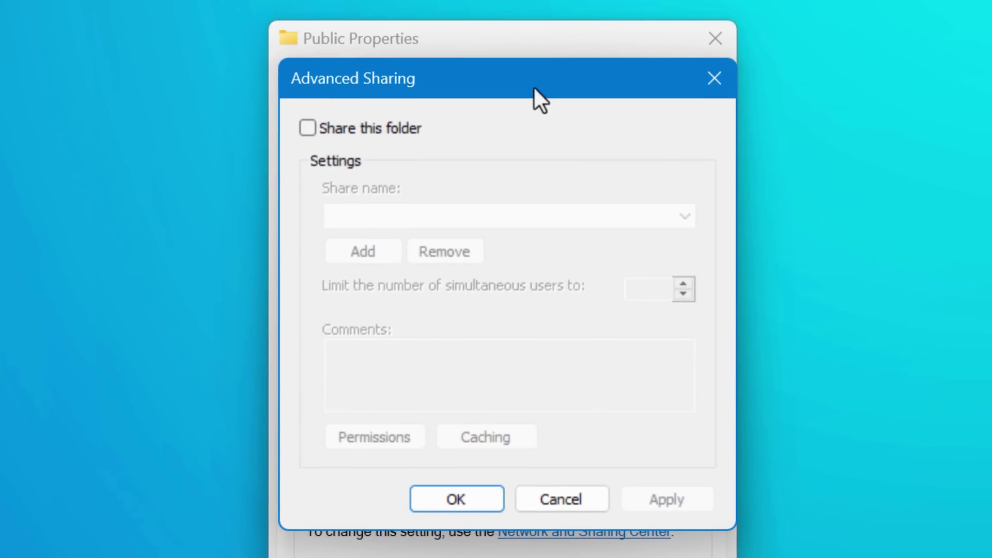
click(712, 88)
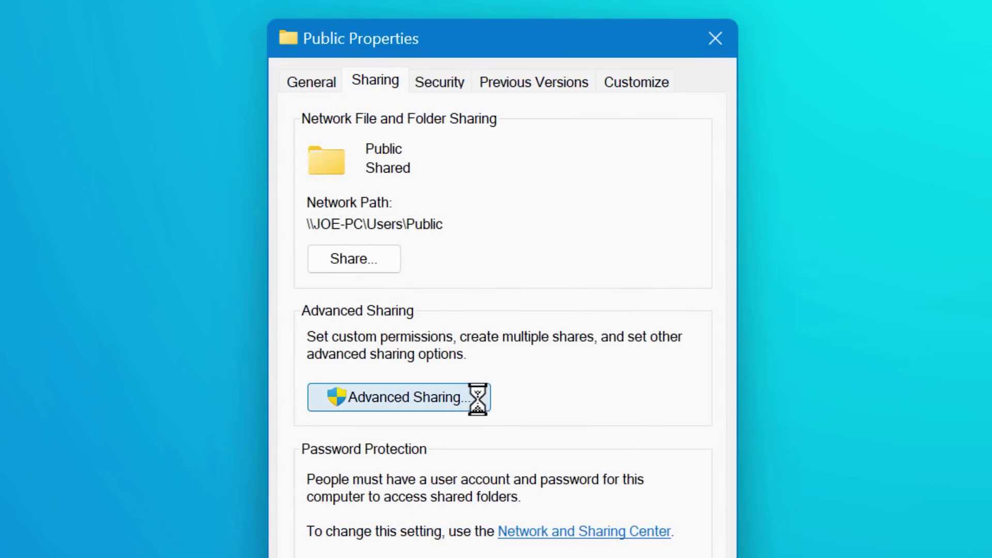
click(396, 130)
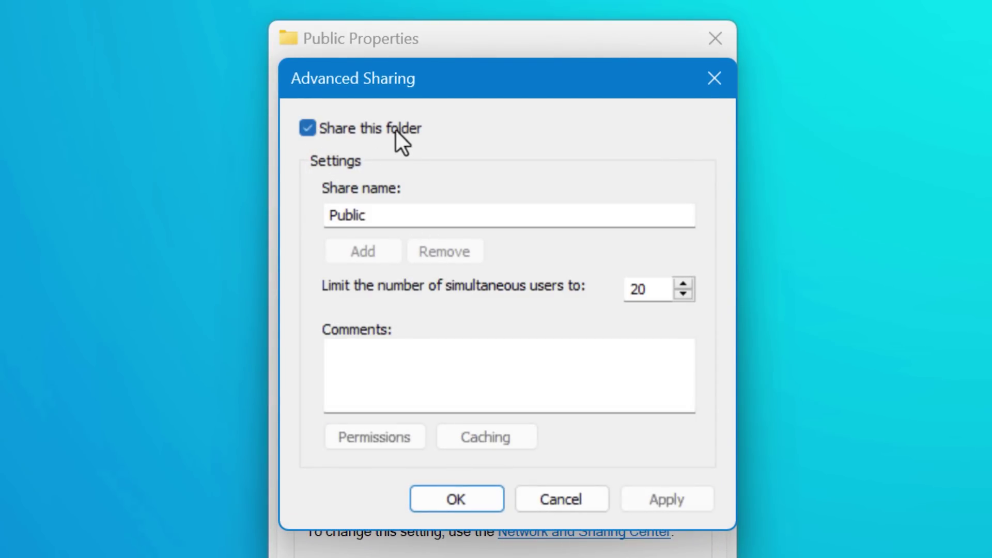
click(396, 130)
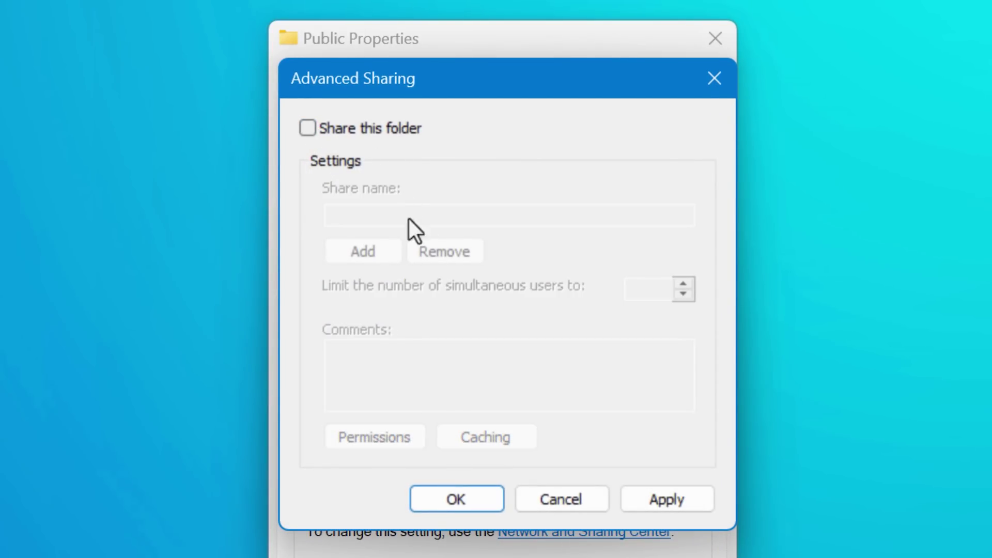
click(353, 135)
click(405, 435)
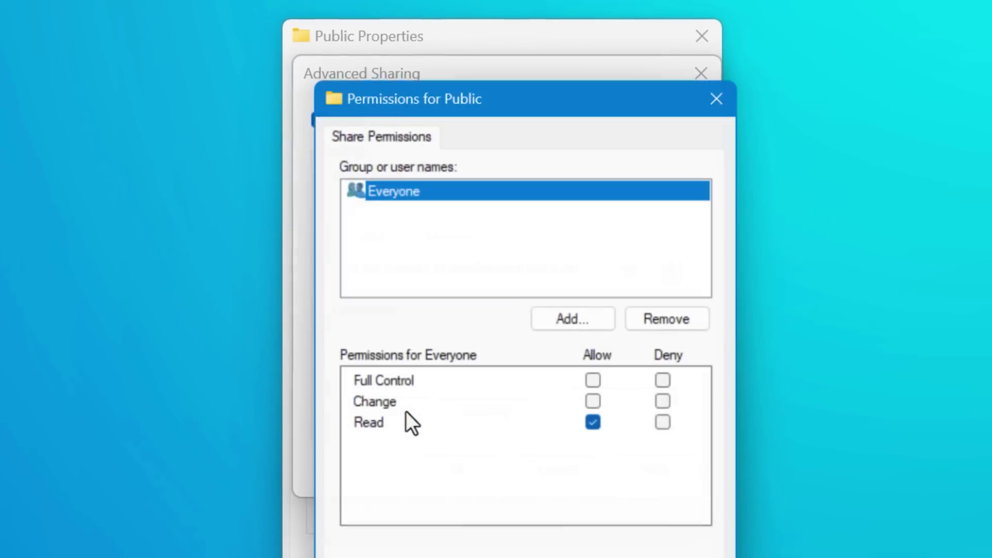
click(572, 516)
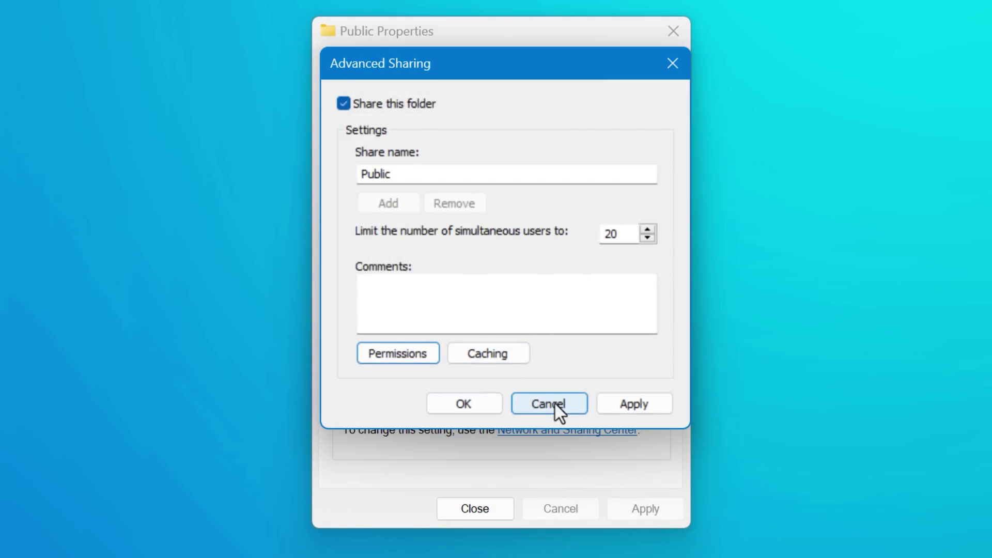
click(407, 107)
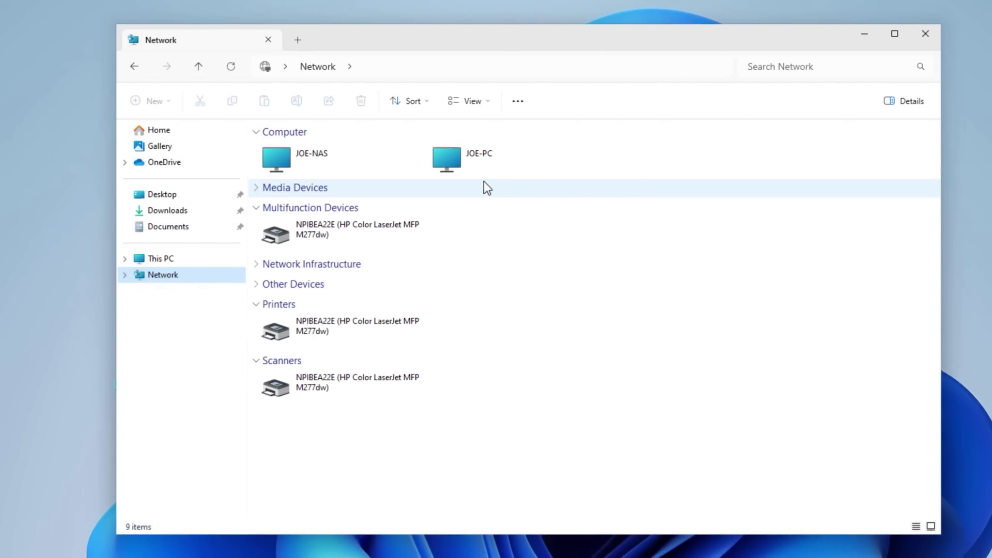
Select JOE-PC in Network and enter the address \\192.168.1.103 as the location.
click(481, 169)
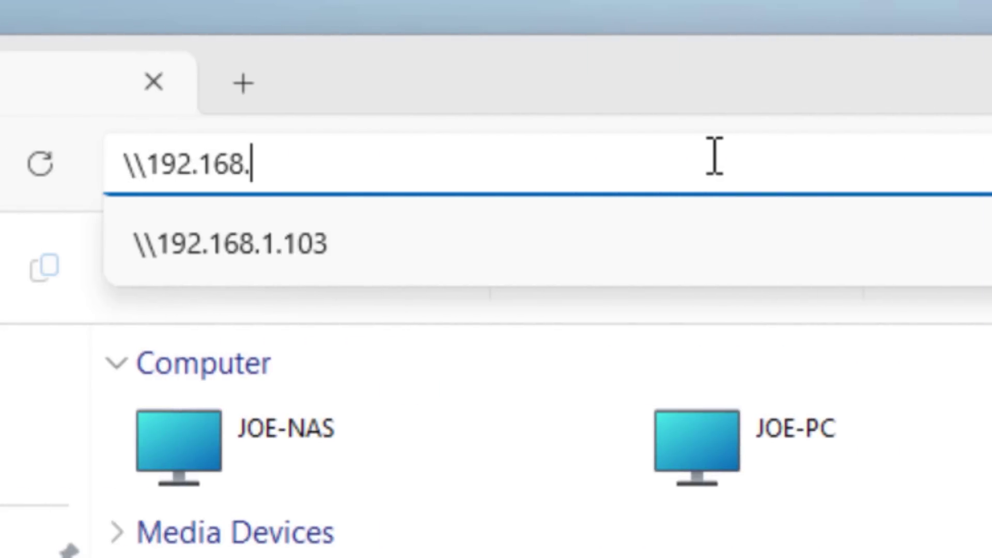
text(1.103)
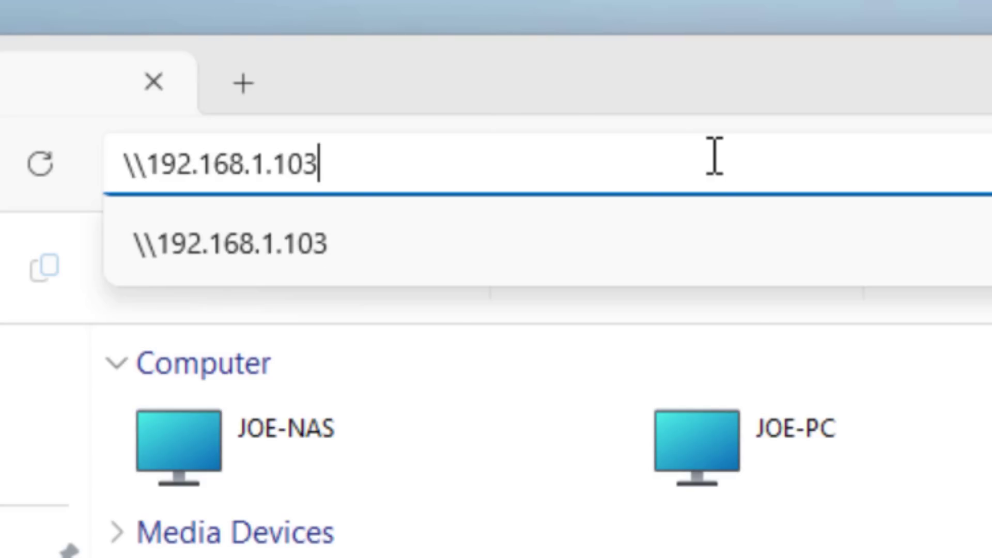
Go to \\192.168.1.103, then toggle private-network file and printer sharing off and back on.
key(Return)
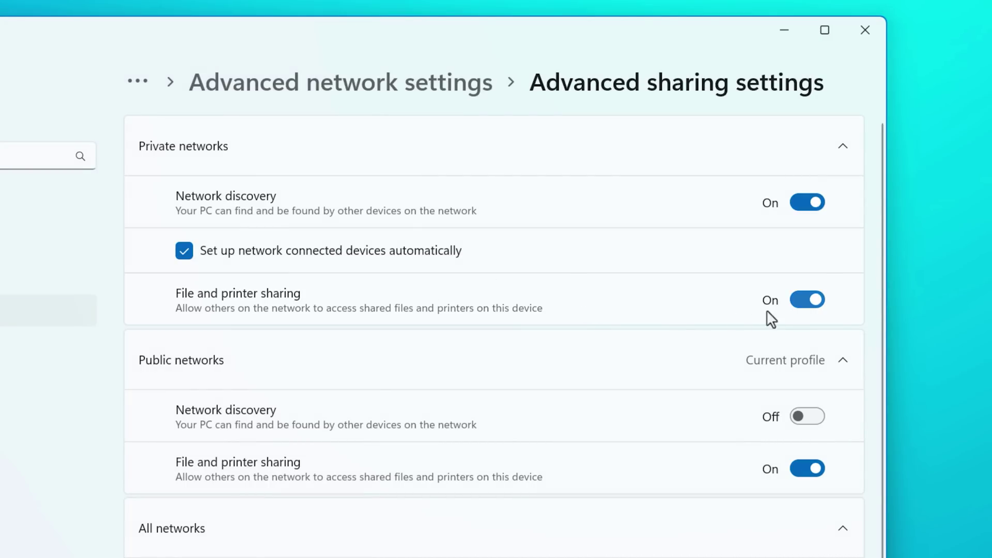
click(806, 301)
click(807, 306)
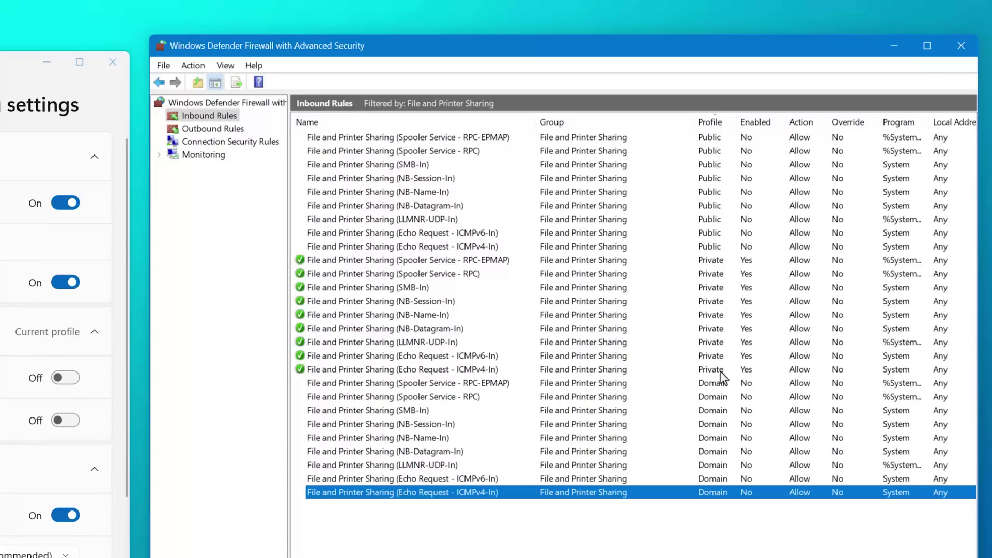
Enable the Public-profile inbound File and Printer Sharing firewall rules.
click(66, 421)
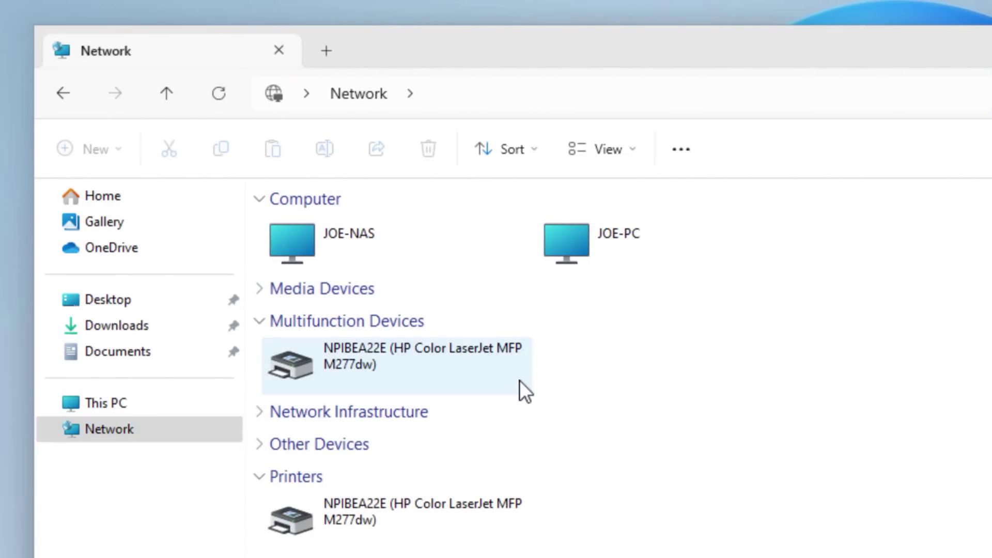
Select all Network items, collapse the Scanners group, and select the printer under Printers.
key(ctrl+a)
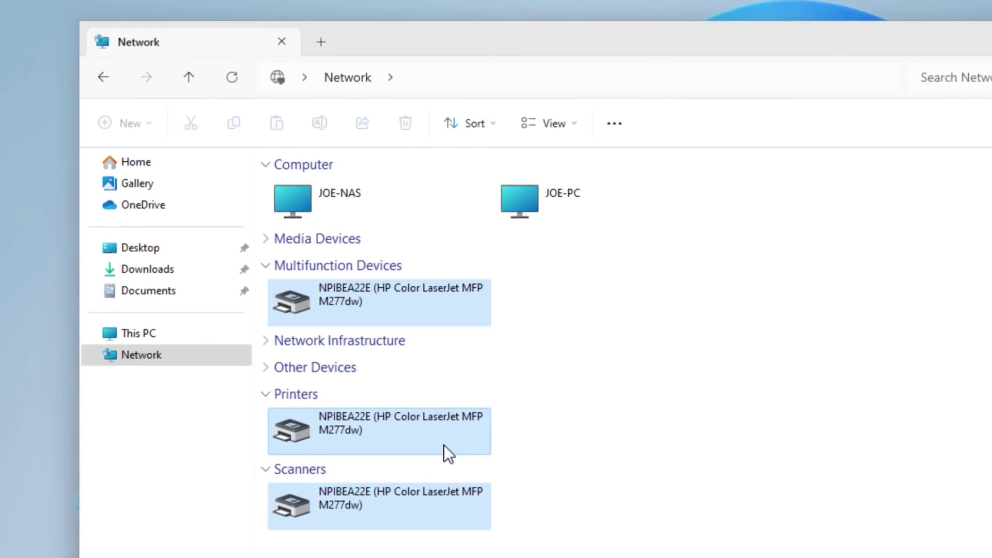
click(266, 469)
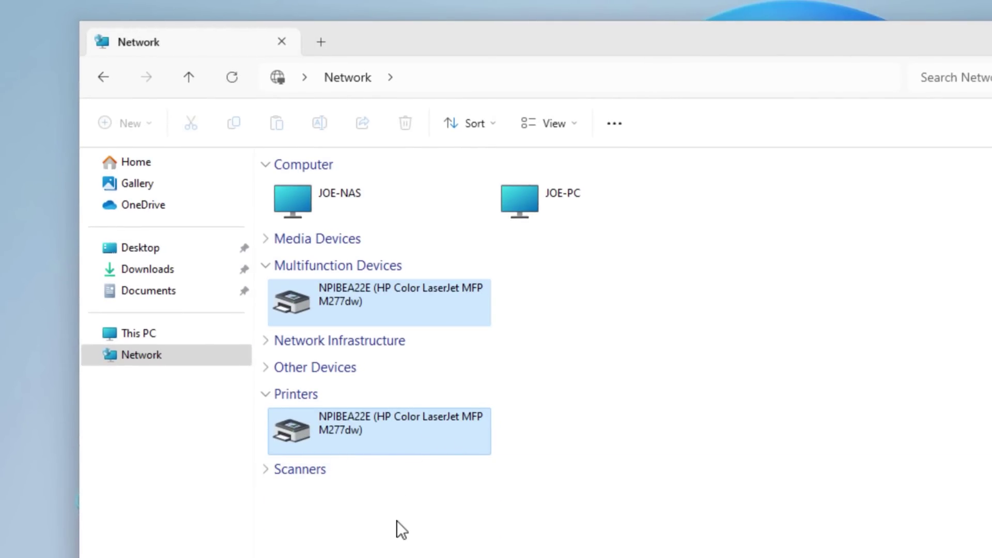
click(400, 552)
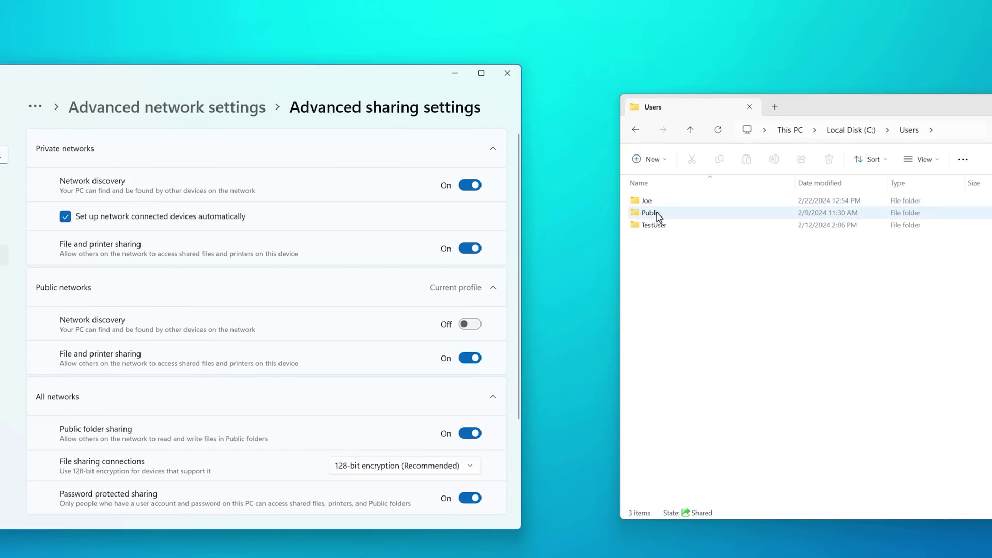
click(653, 213)
right_click(657, 215)
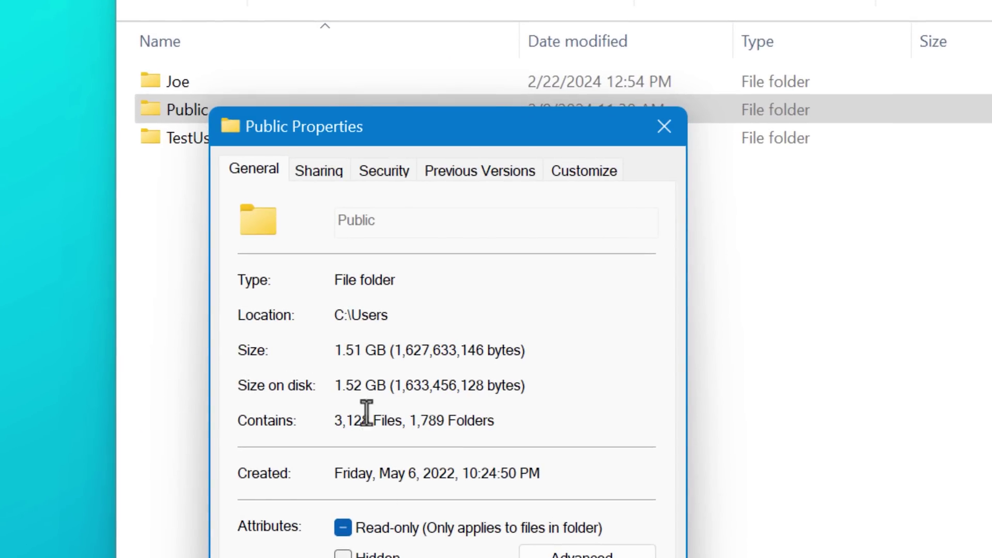
click(323, 173)
click(323, 364)
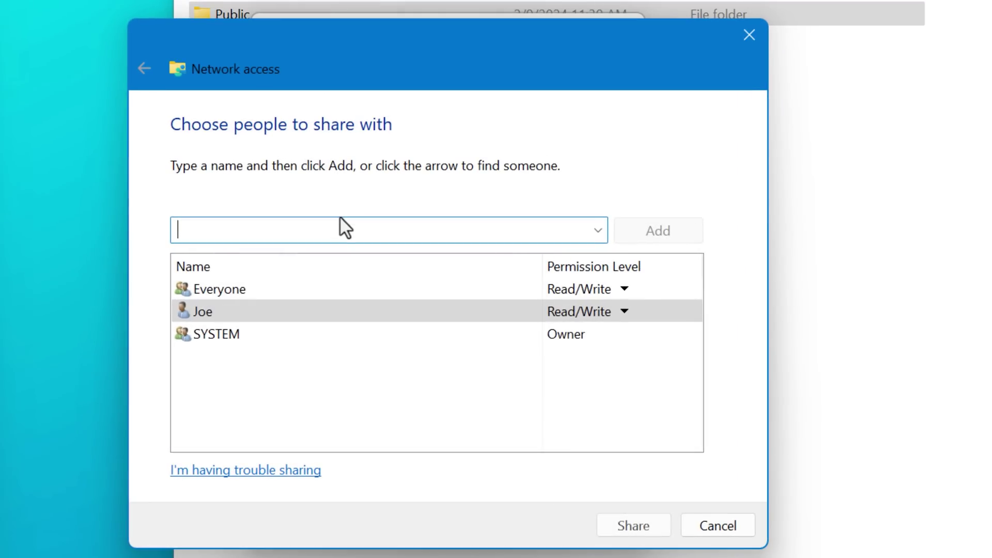
click(335, 292)
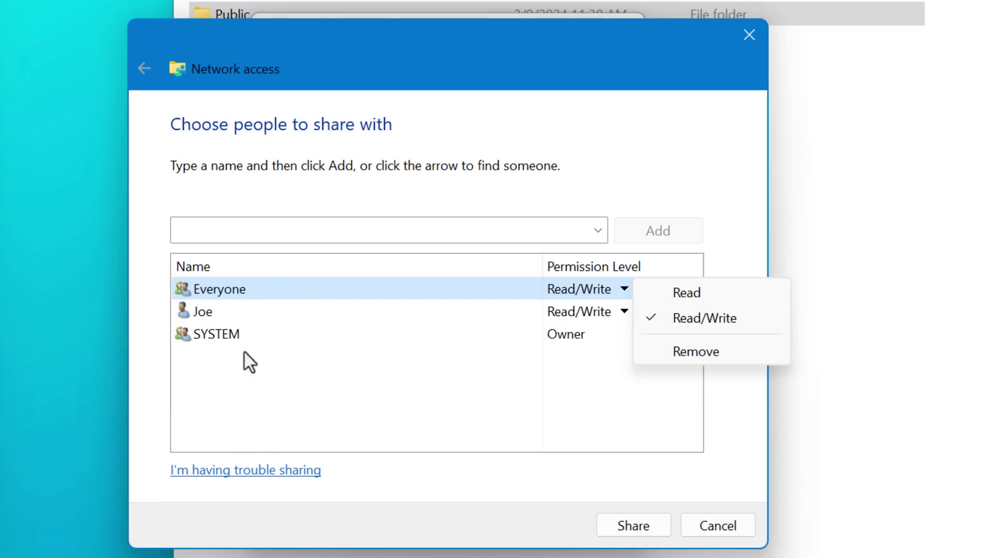
click(250, 428)
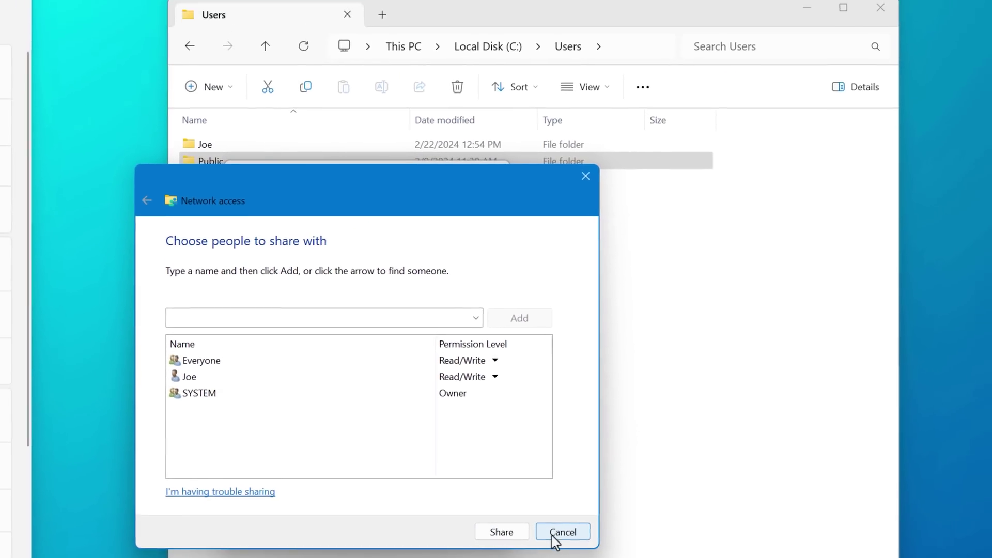
click(709, 527)
click(355, 533)
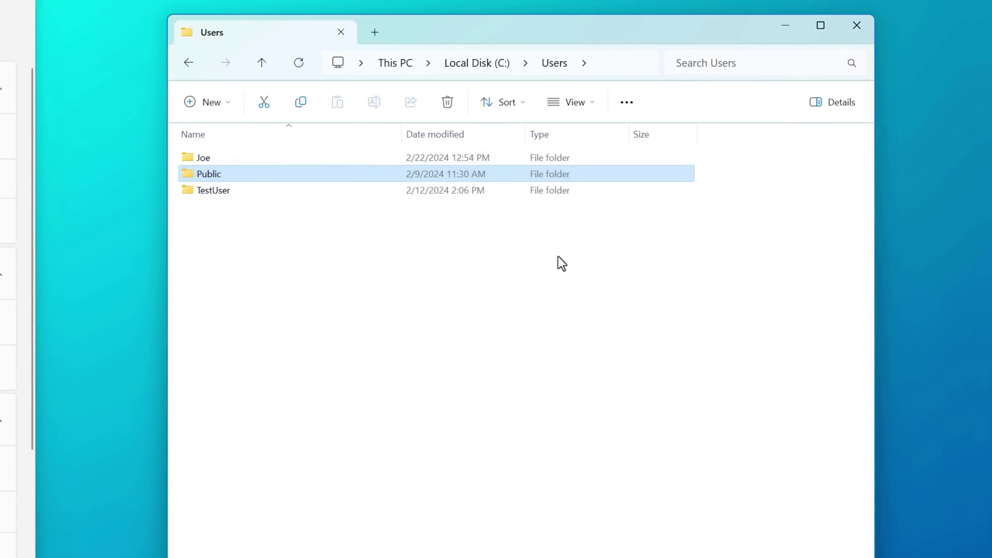
Open the Public folder's properties and review its Sharing tab and who it's shared with.
right_click(261, 174)
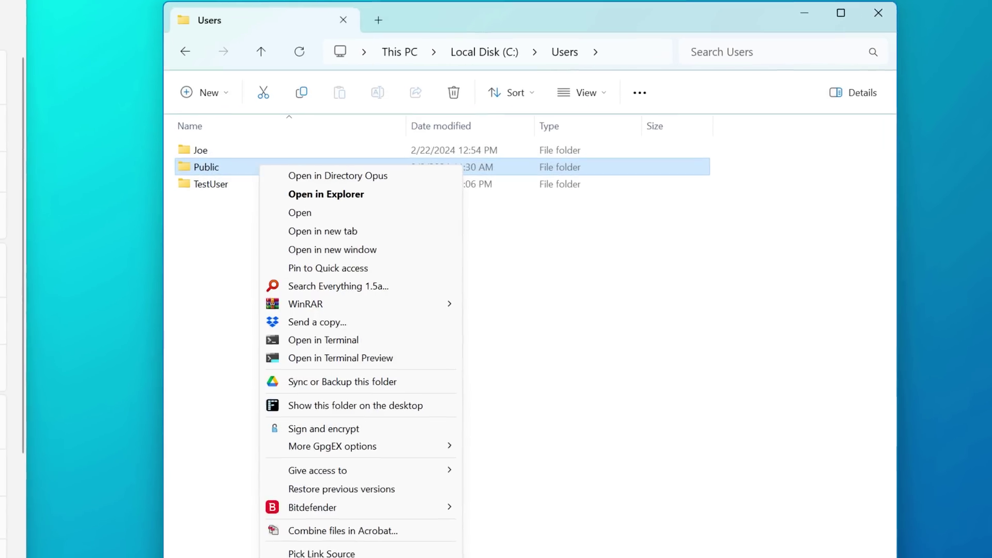
key(r)
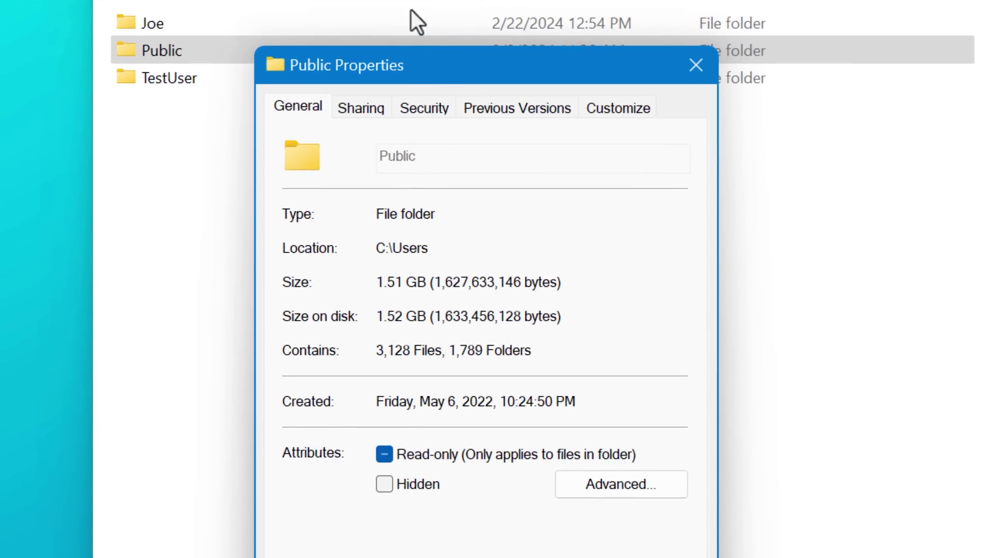
click(376, 112)
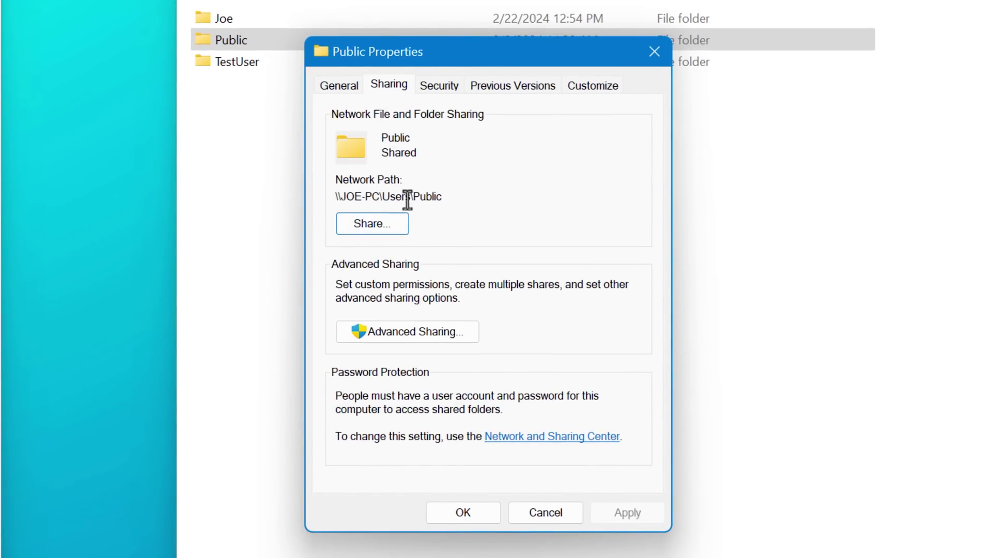
click(391, 226)
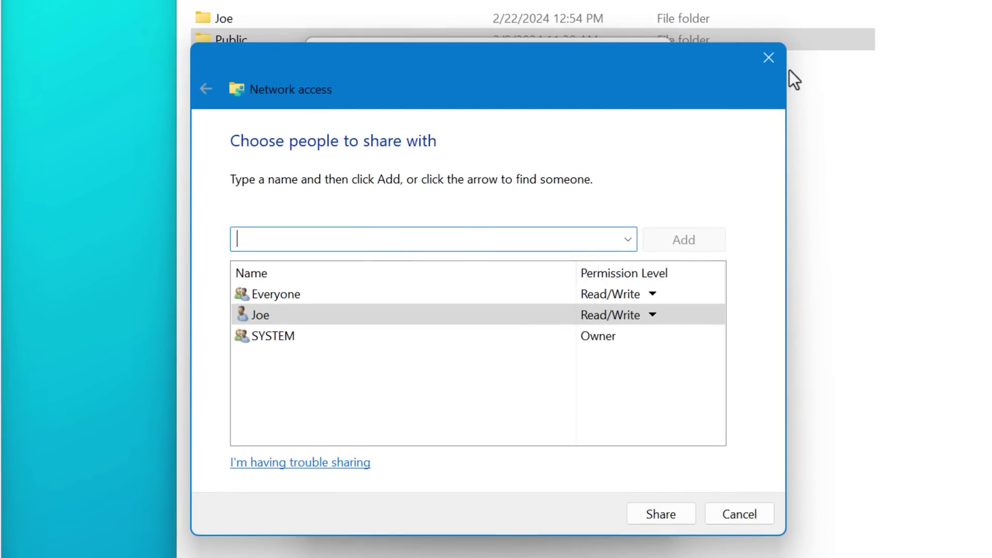
click(768, 57)
Review the Public folder's Security permissions for CREATOR OWNER, SYSTEM and Everyone.
click(450, 88)
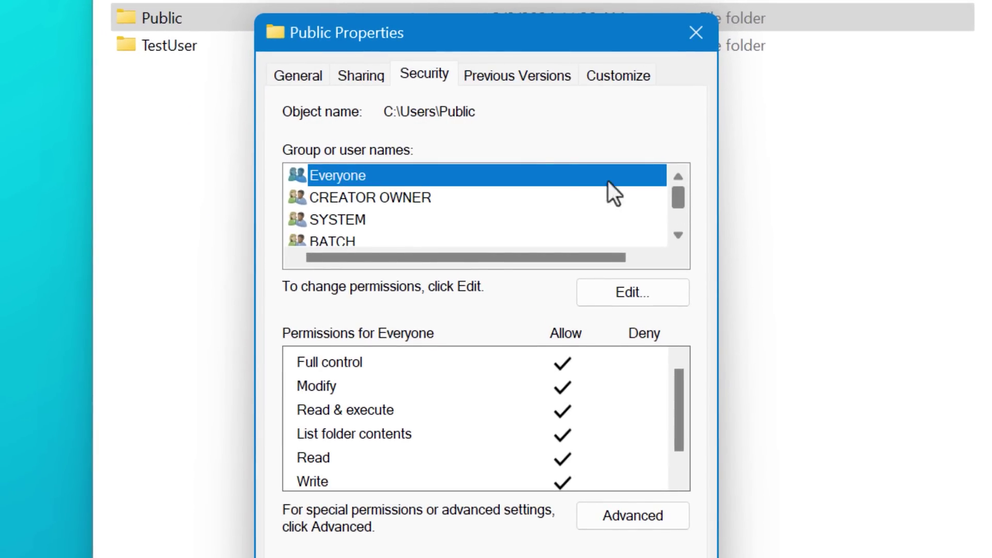
click(417, 71)
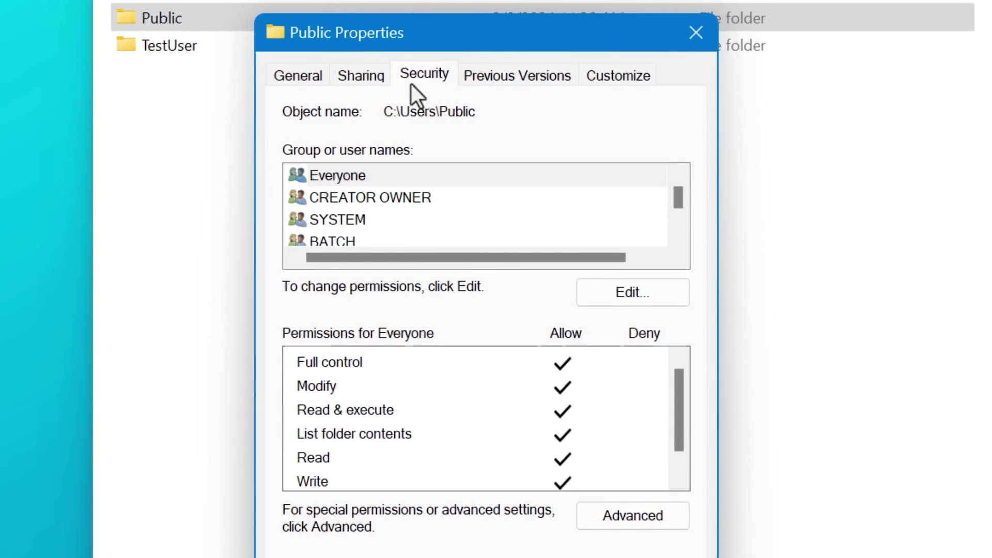
click(387, 196)
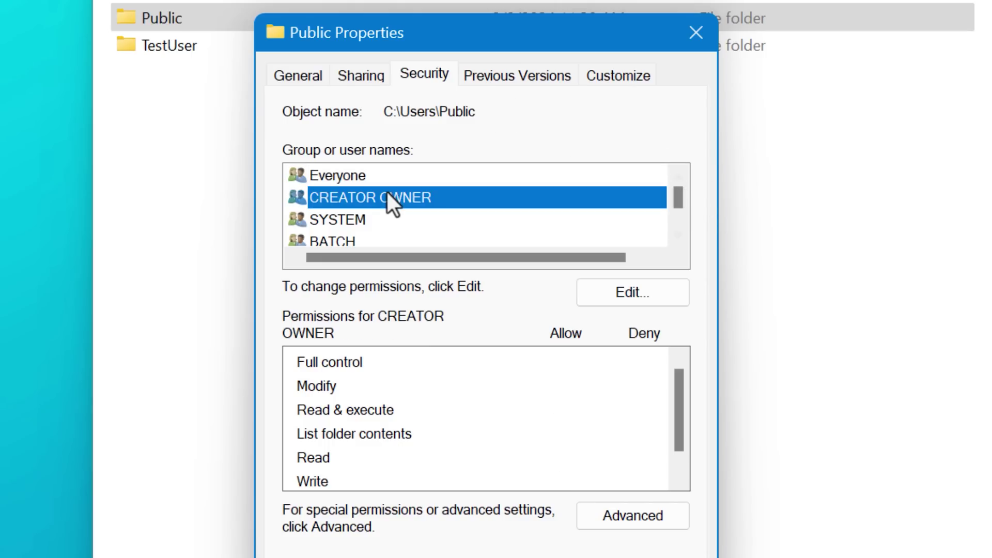
click(367, 218)
scroll(361, 230, down, 1)
scroll(359, 226, down, 1)
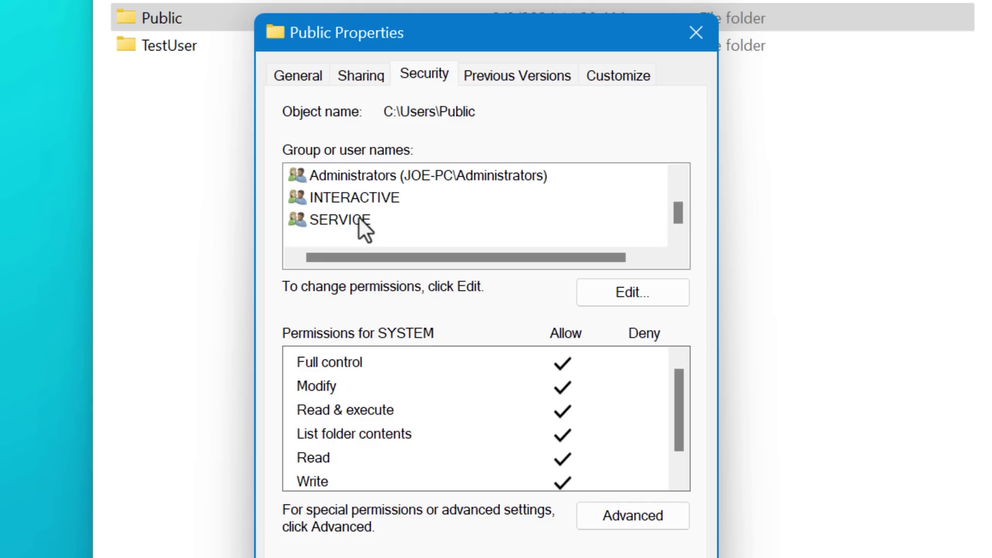
scroll(358, 215, up, 2)
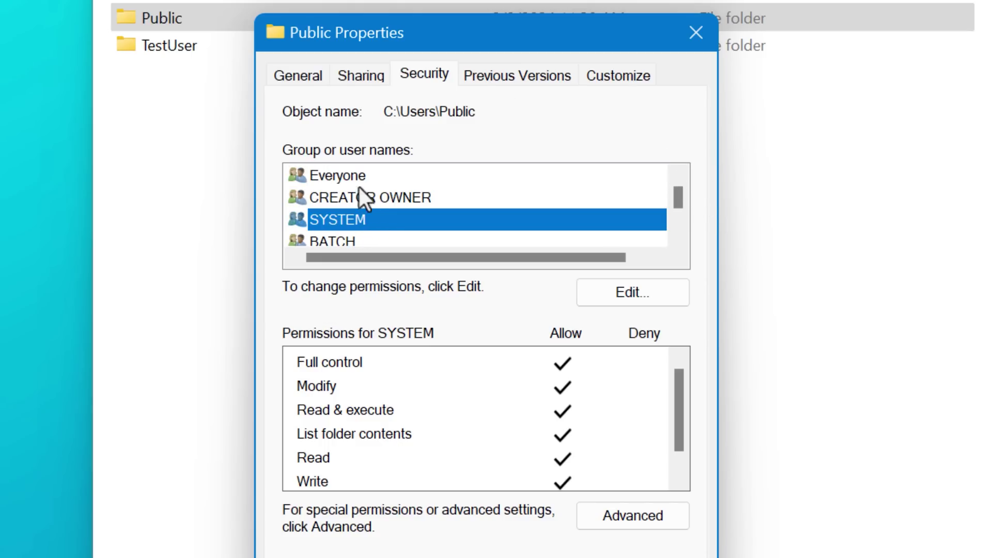
click(438, 198)
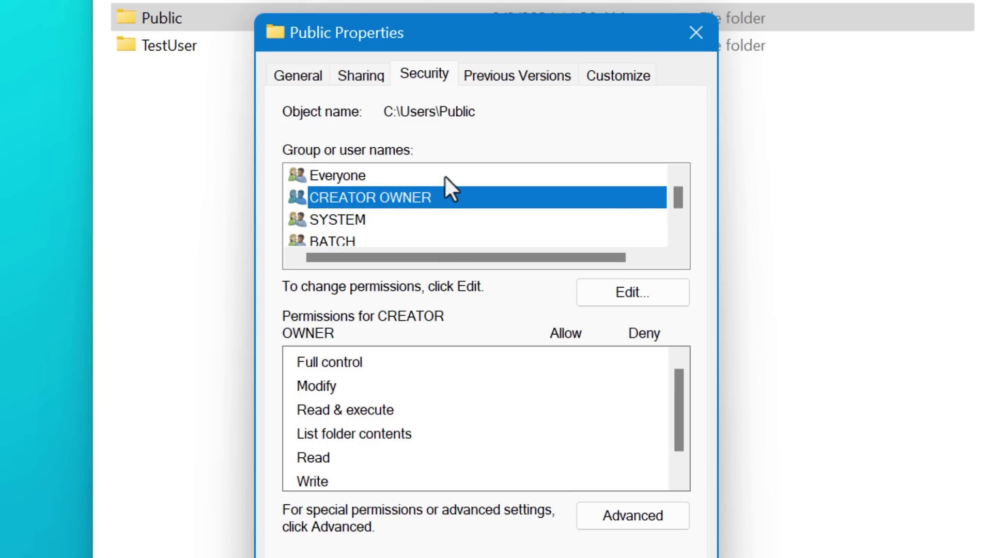
click(445, 176)
mouse_move(678, 198)
mouse_down()
mouse_move(672, 216)
mouse_move(669, 190)
mouse_up()
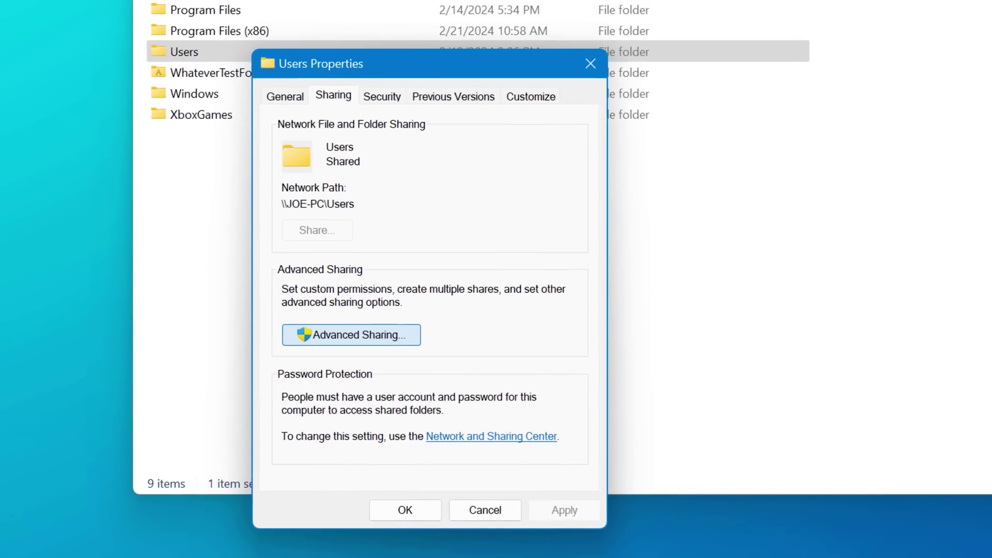
In Advanced Sharing for Users, keep the Users share name and compare Administrators and Everyone share permissions.
click(352, 335)
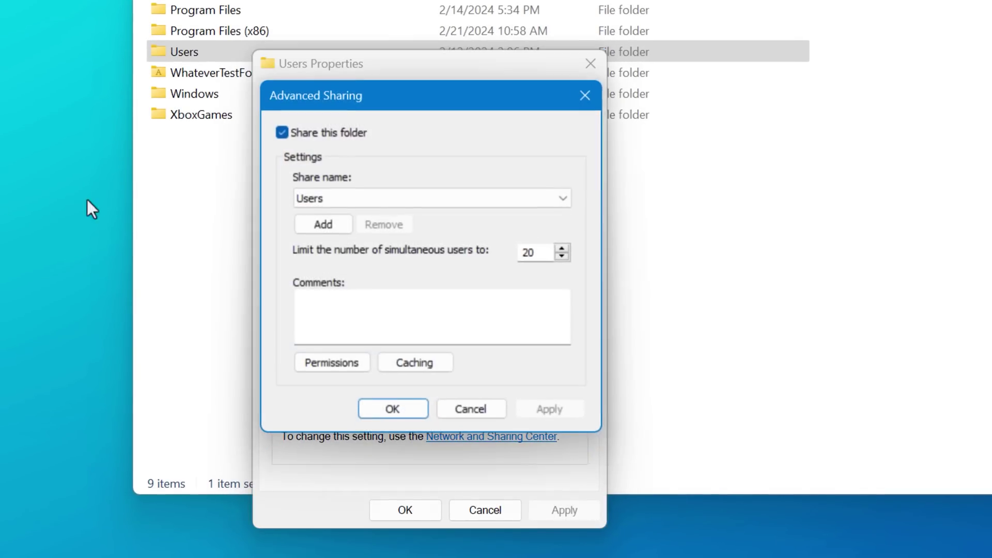
click(339, 198)
click(339, 215)
click(331, 367)
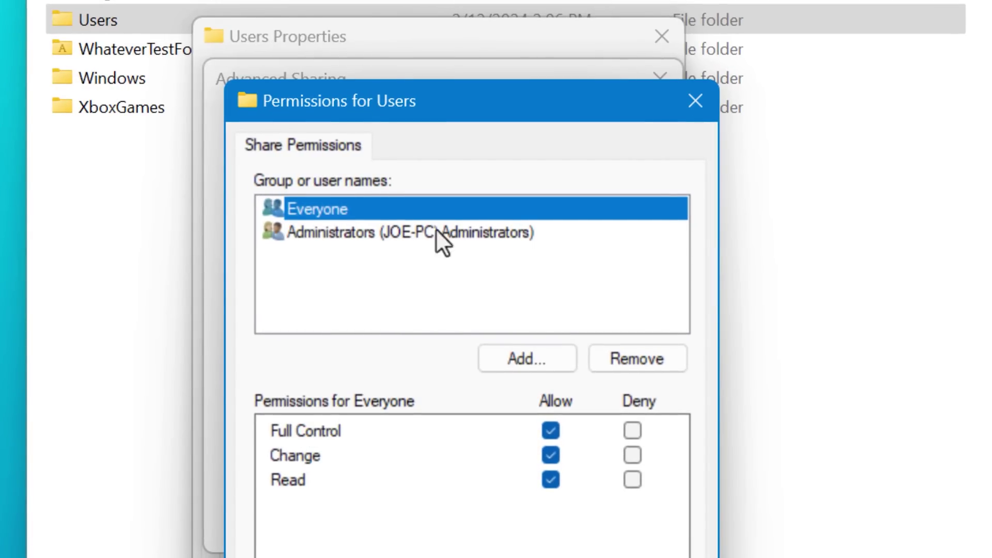
click(578, 234)
click(412, 216)
click(695, 101)
Close Advanced Sharing and check the Public folder's Security permissions in its properties.
click(660, 77)
click(237, 110)
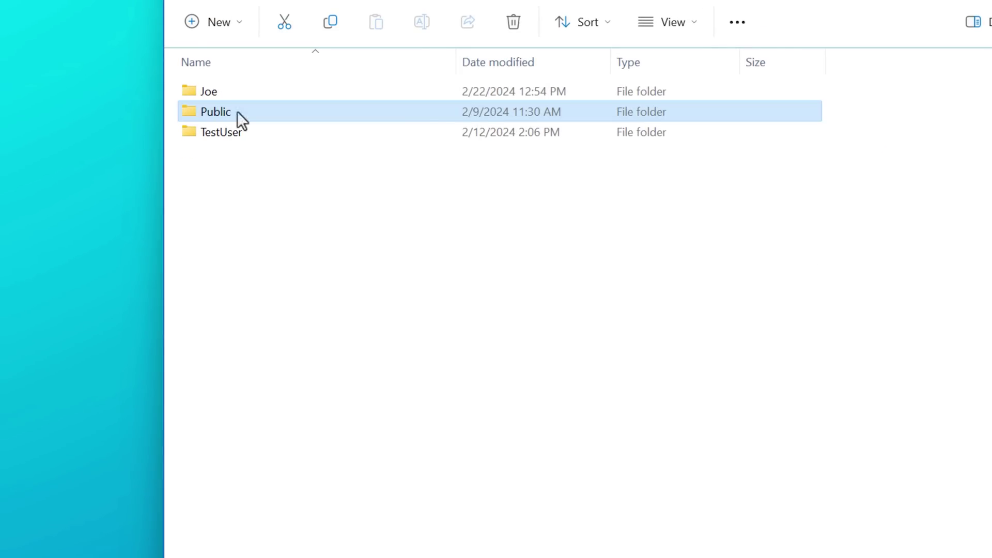
right_click(249, 113)
click(310, 553)
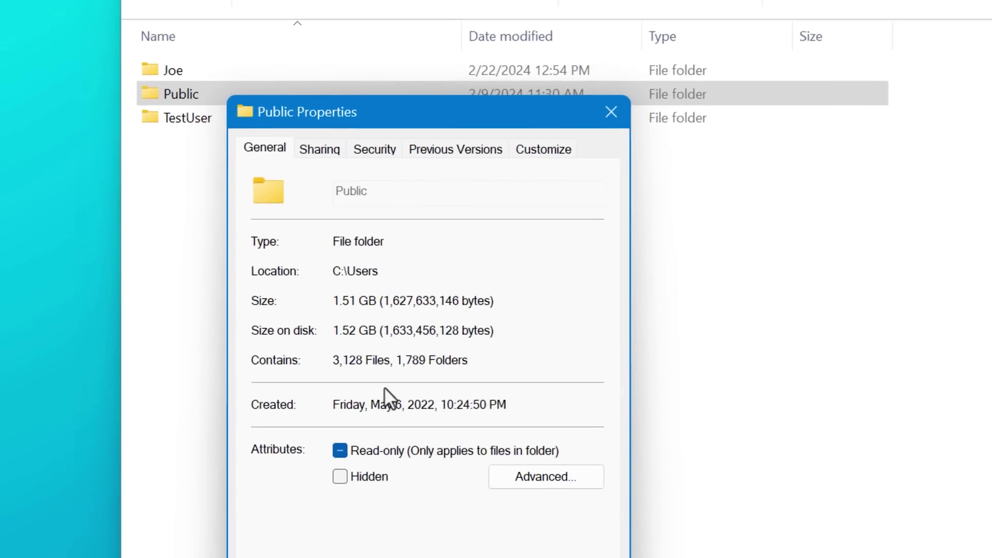
click(375, 149)
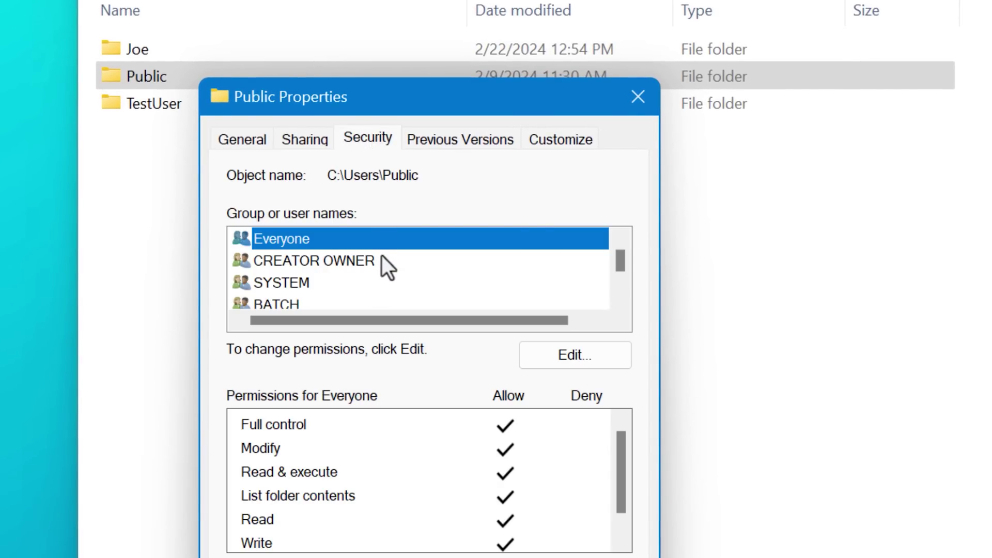
click(638, 96)
Check the Security permissions of the other user's profile folder.
click(137, 49)
key(alt+Return)
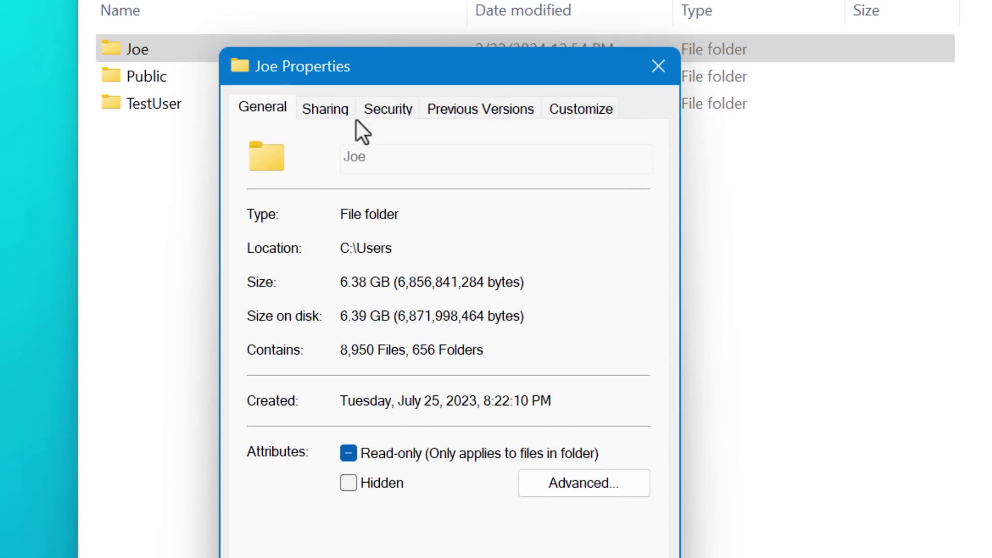
click(388, 107)
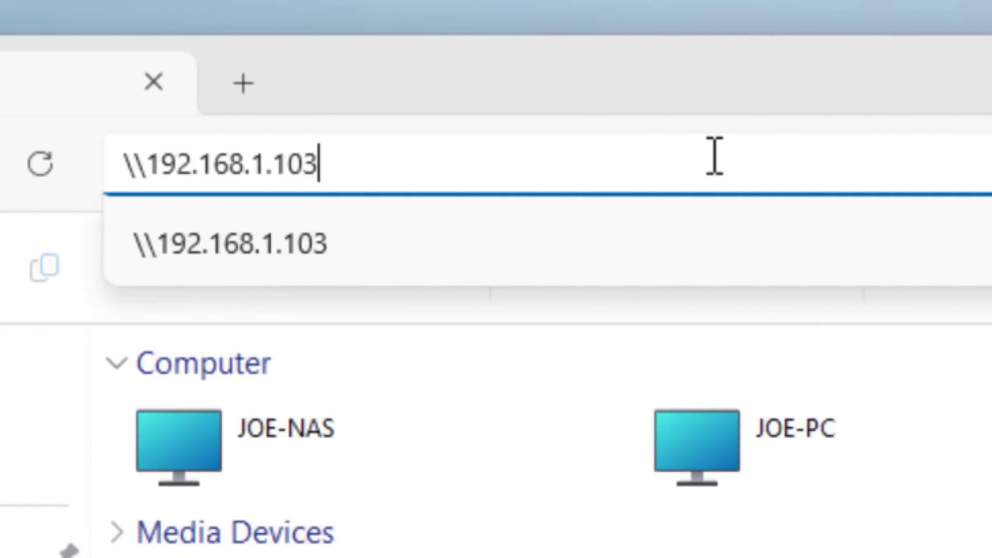
Open \\192.168.1.103, dismiss the failed sign-in, and submit the test account's username.
key(Return)
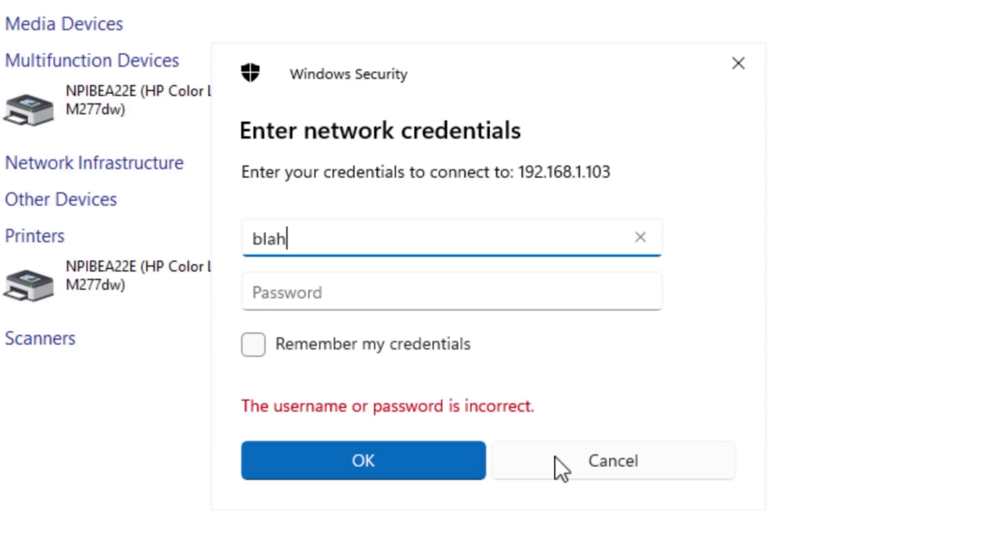
click(556, 458)
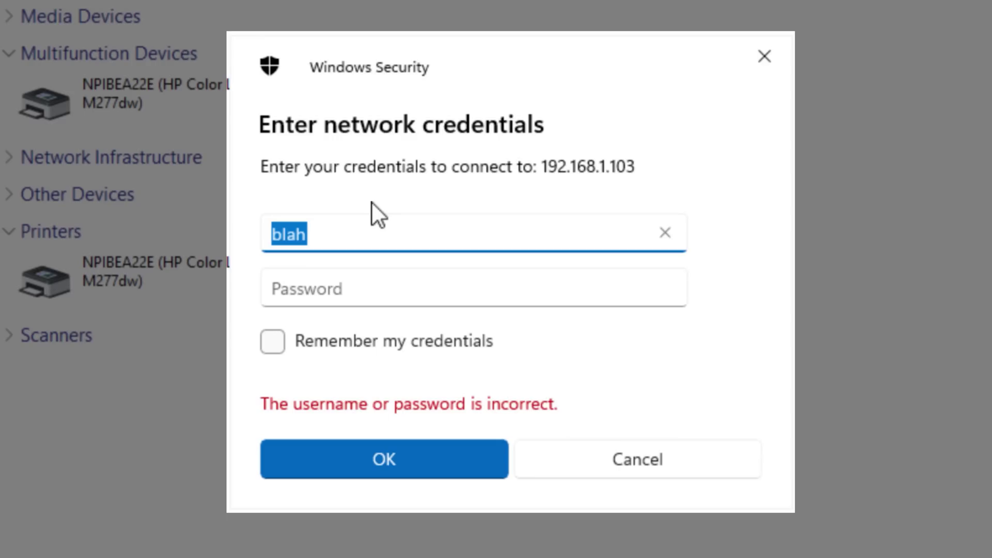
text(TestUser)
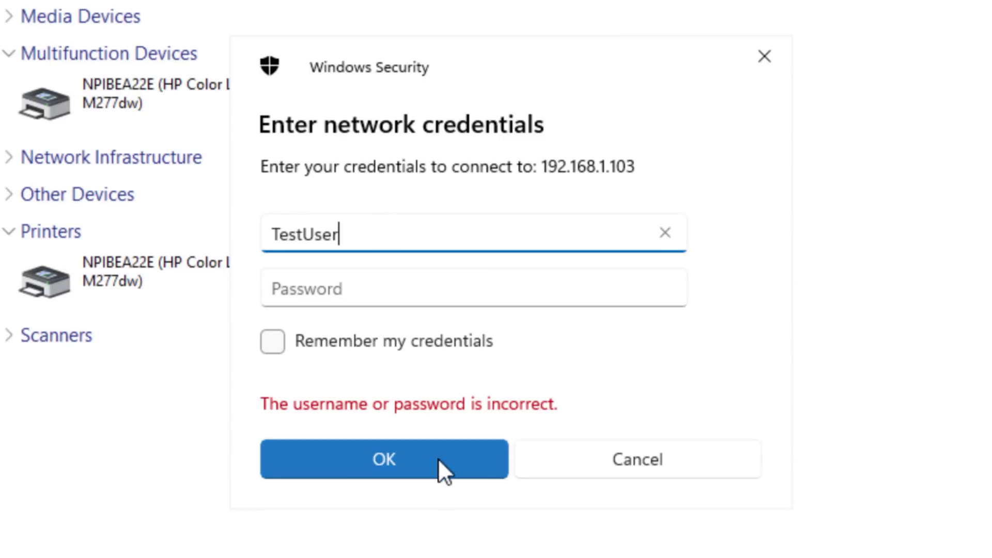
click(438, 460)
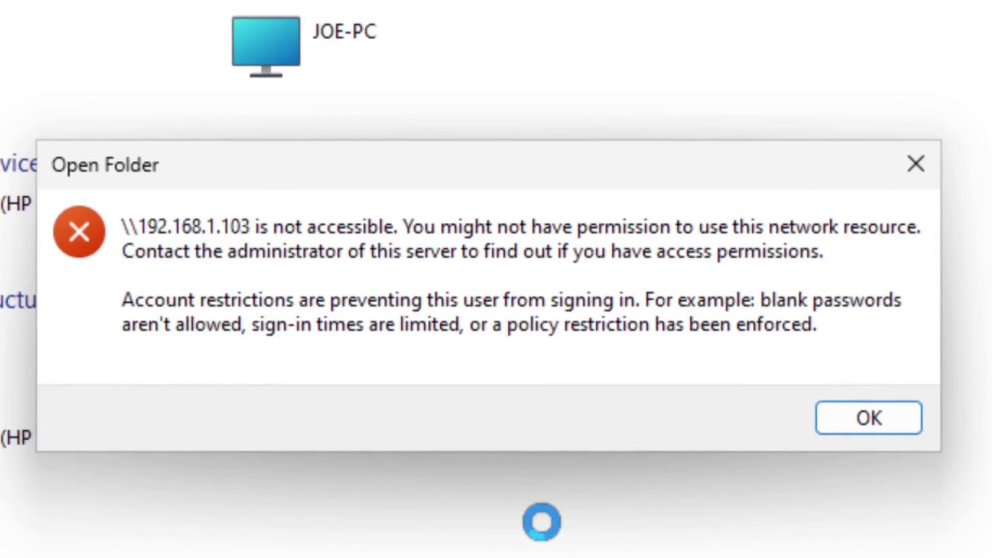